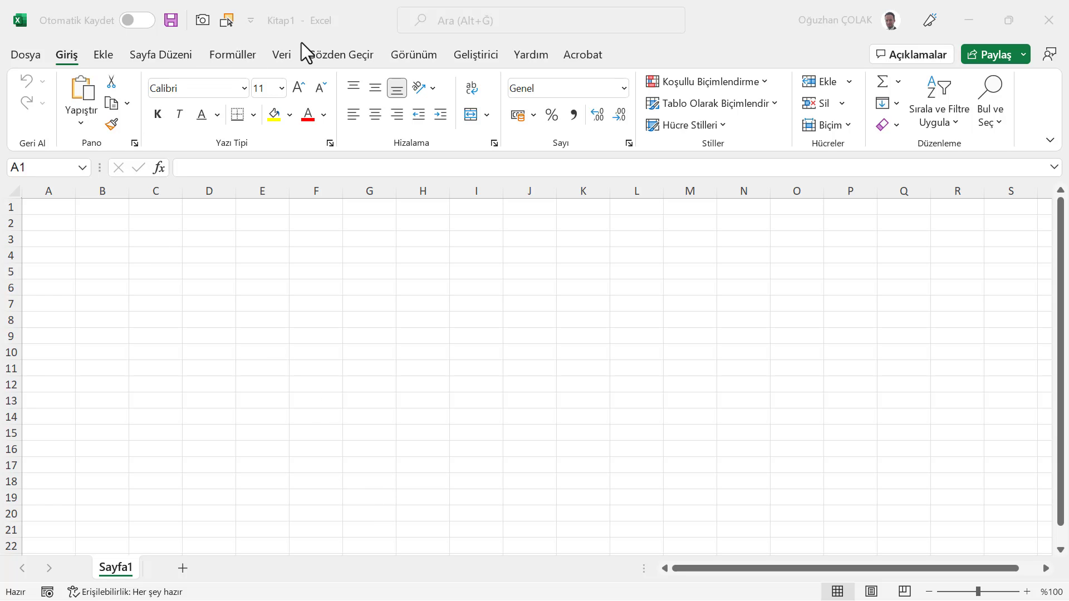
# Select cell C3 as the starting point for the imported sales table.
pyautogui.click(284, 58)
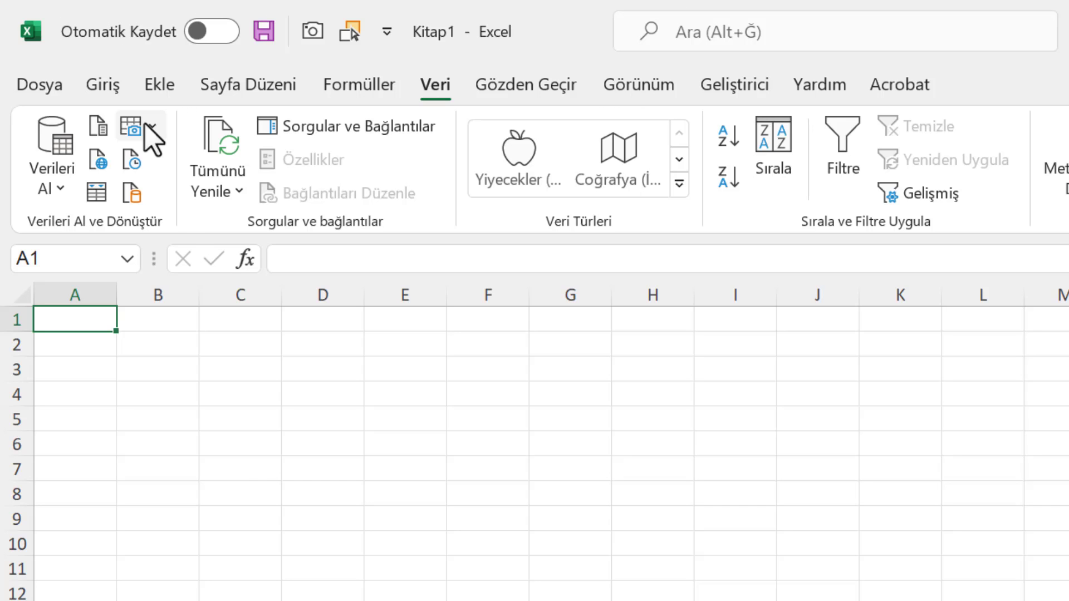
pyautogui.click(153, 129)
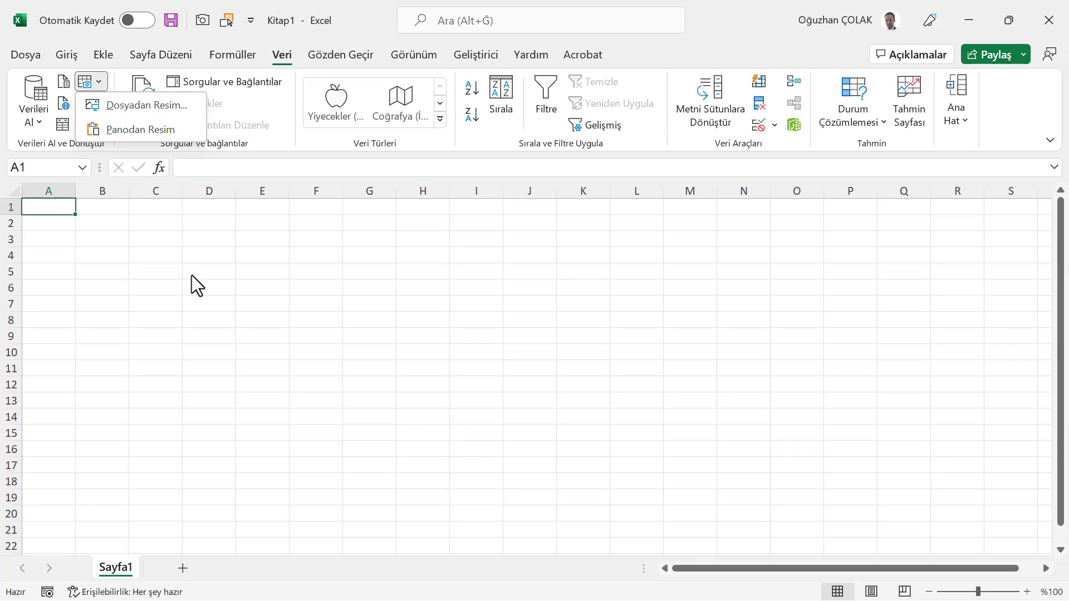
pyautogui.click(172, 266)
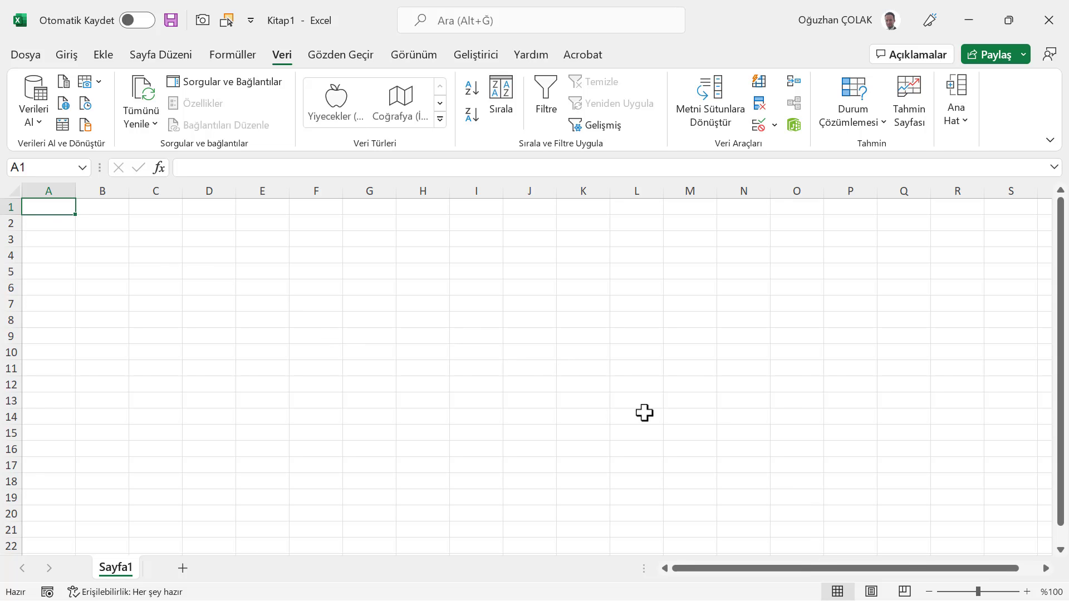
pyautogui.click(156, 287)
pyautogui.click(153, 236)
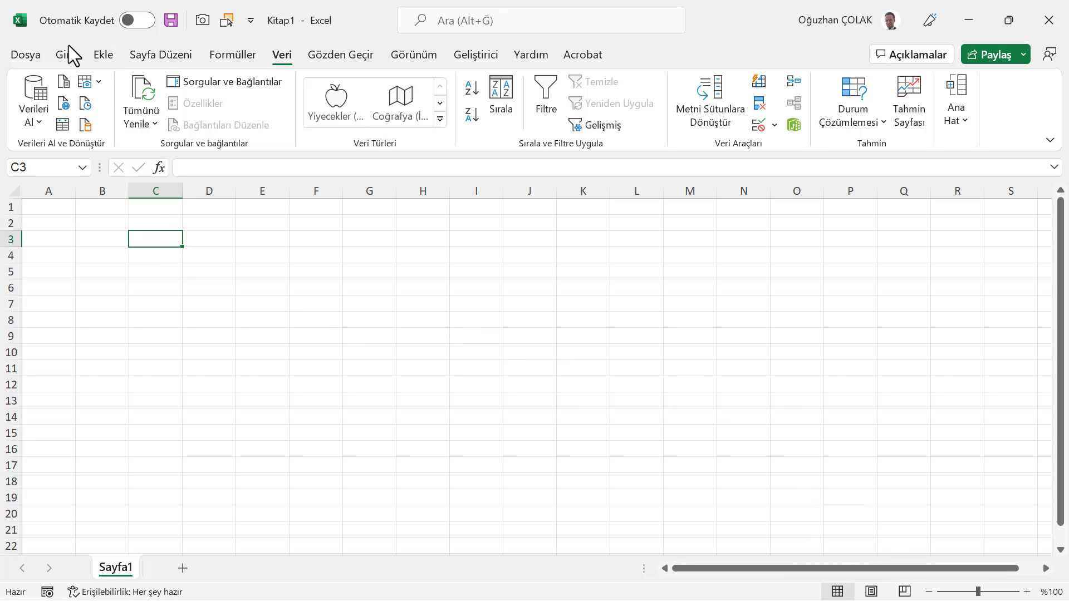
pyautogui.click(76, 57)
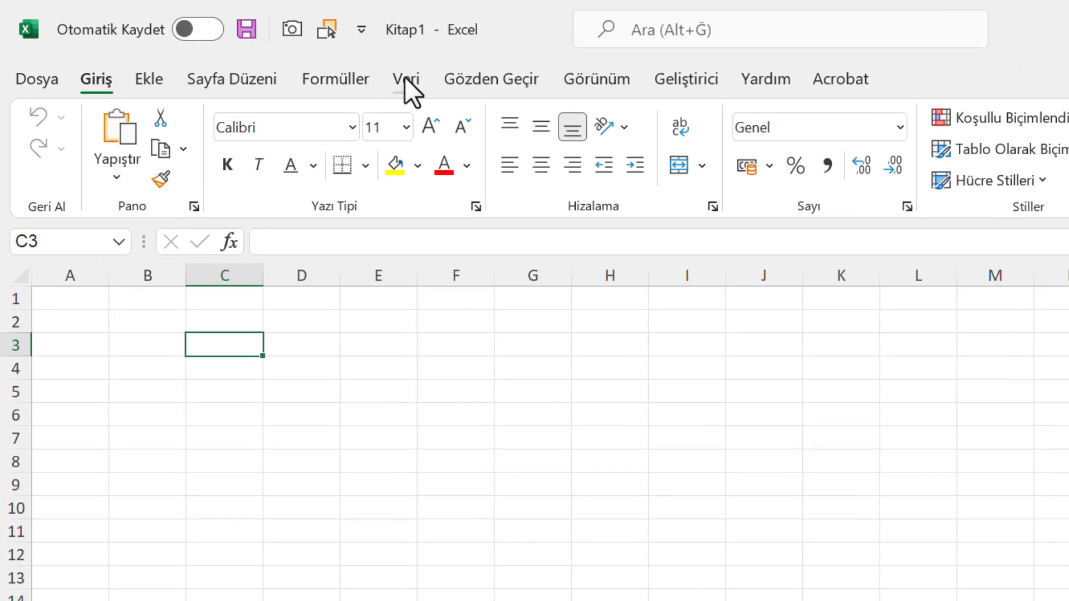
# Import the sales-table image through Data > From Picture > Picture From File.
pyautogui.click(405, 78)
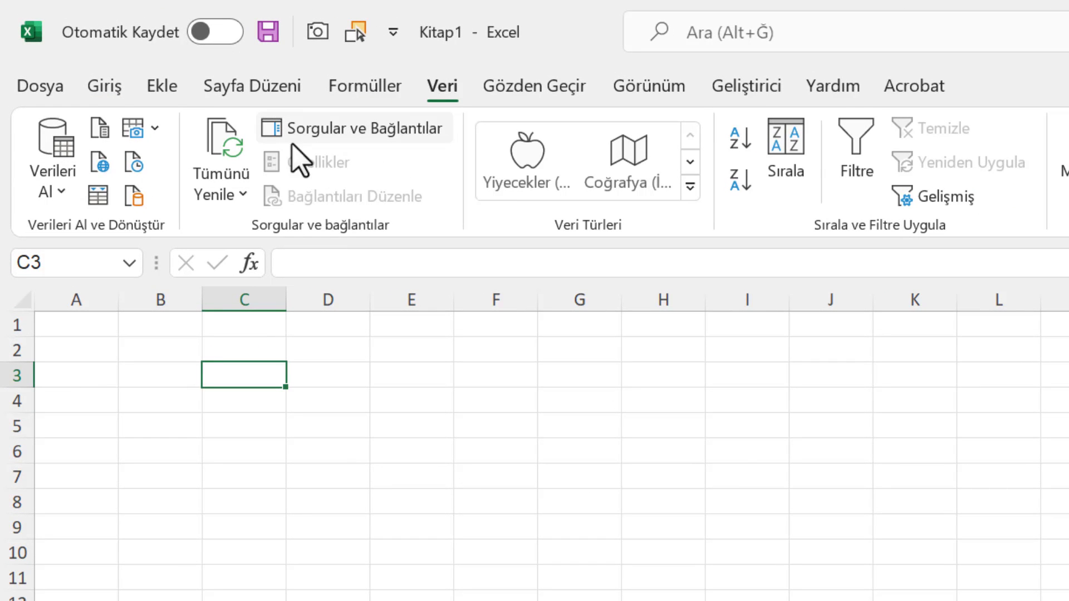
pyautogui.click(133, 129)
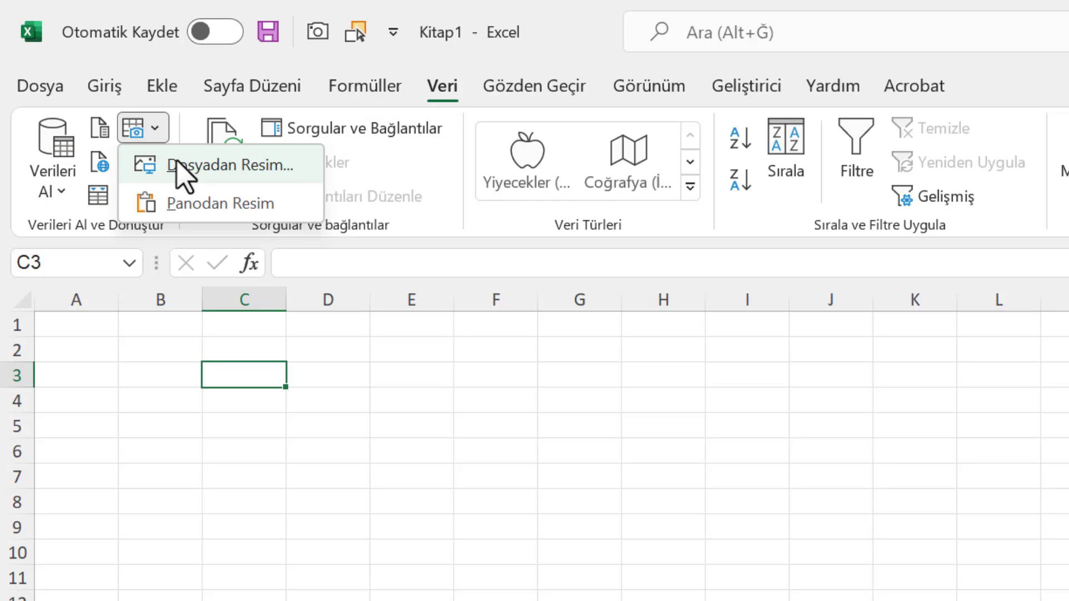
pyautogui.click(179, 166)
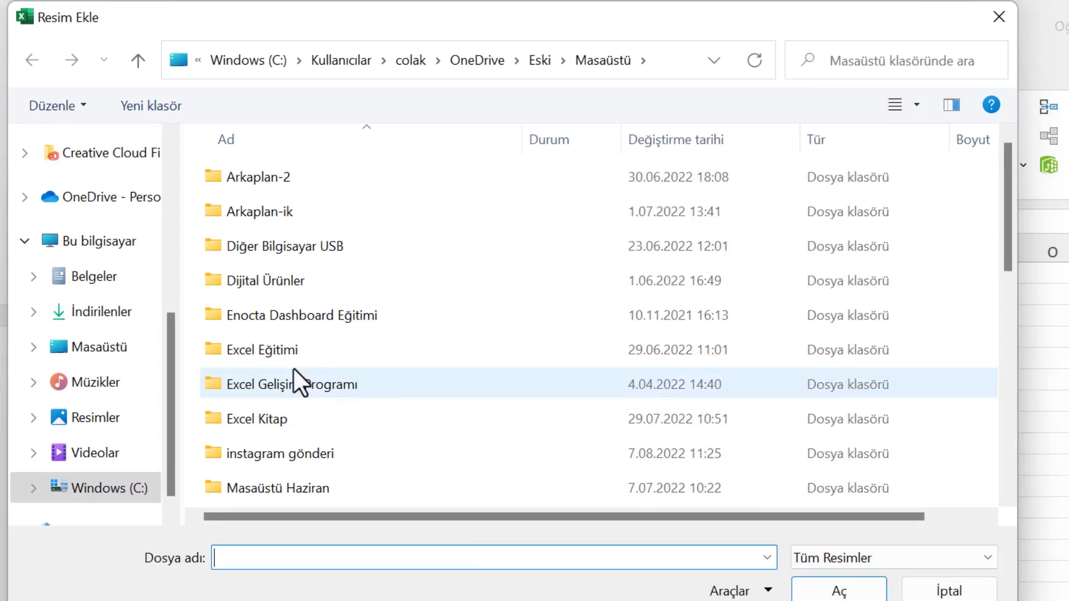
pyautogui.scroll(5, 98, 174)
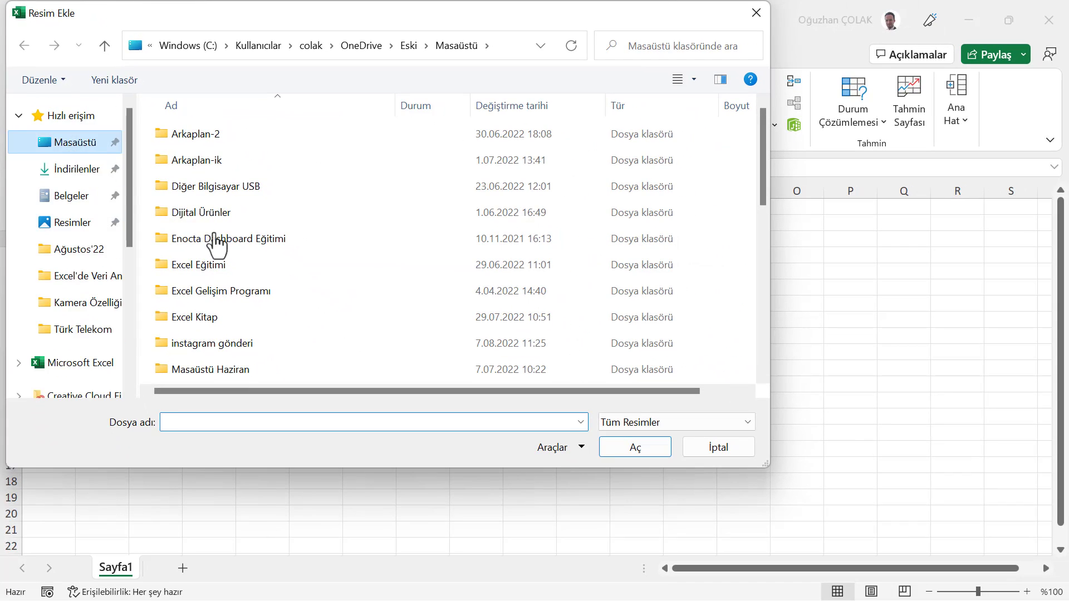
pyautogui.doubleClick(597, 297)
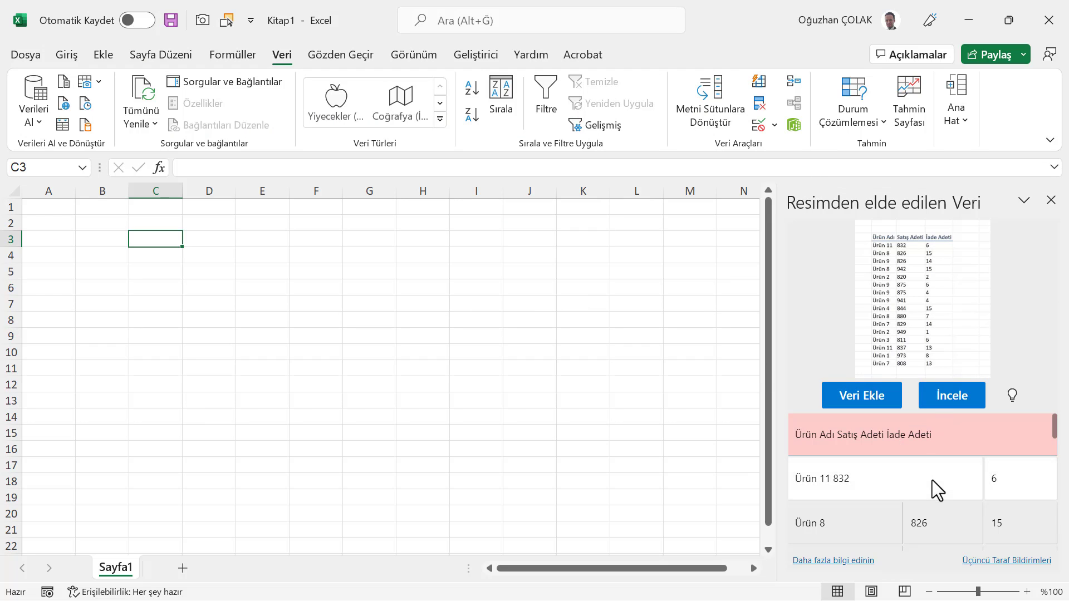
# Check the extracted preview and accept the flagged header row as is.
pyautogui.scroll(-3, 932, 480)
pyautogui.scroll(-3, 940, 500)
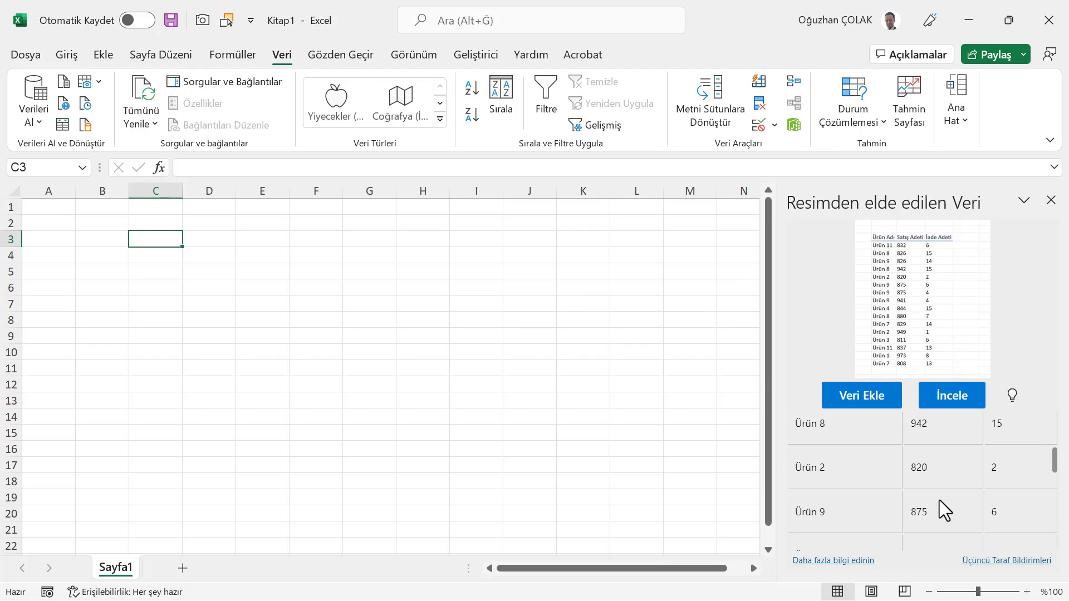
pyautogui.scroll(-3, 939, 500)
pyautogui.scroll(-2, 940, 499)
pyautogui.scroll(4, 904, 489)
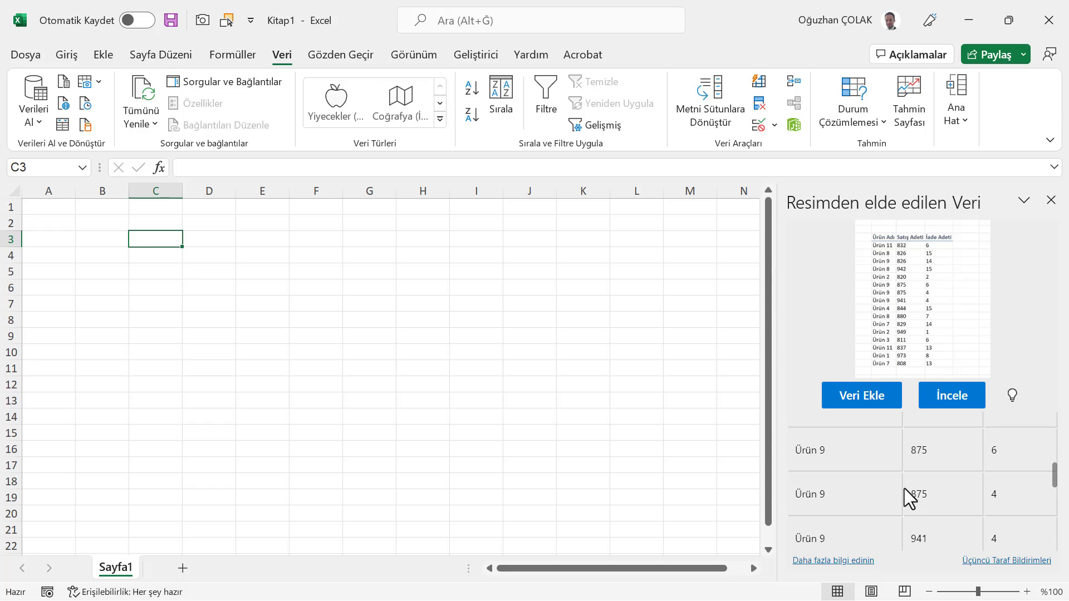
pyautogui.scroll(5, 904, 489)
pyautogui.scroll(1, 904, 489)
pyautogui.click(941, 397)
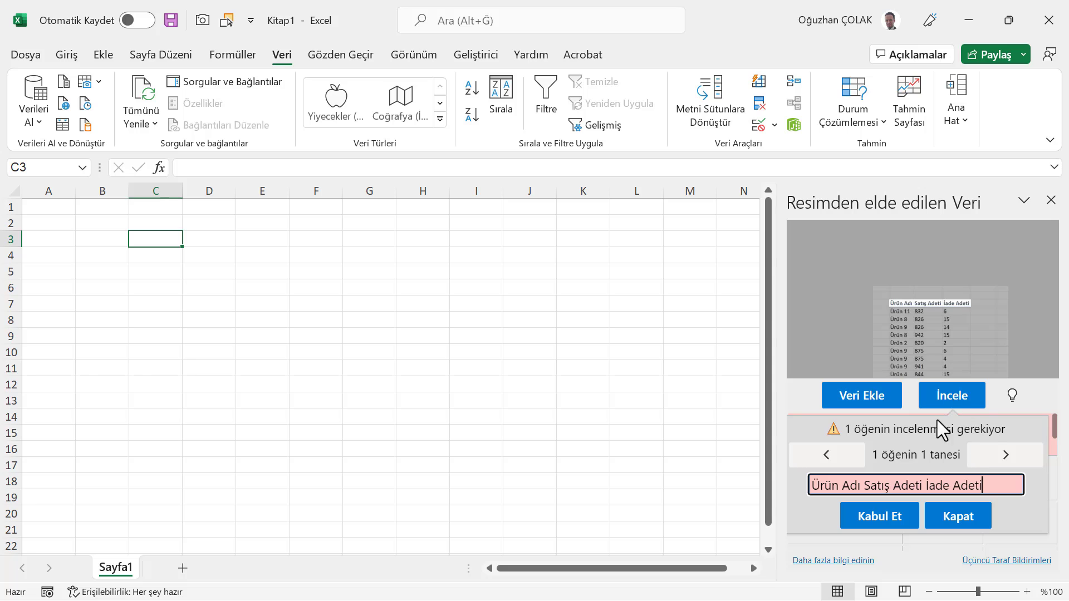
pyautogui.click(888, 528)
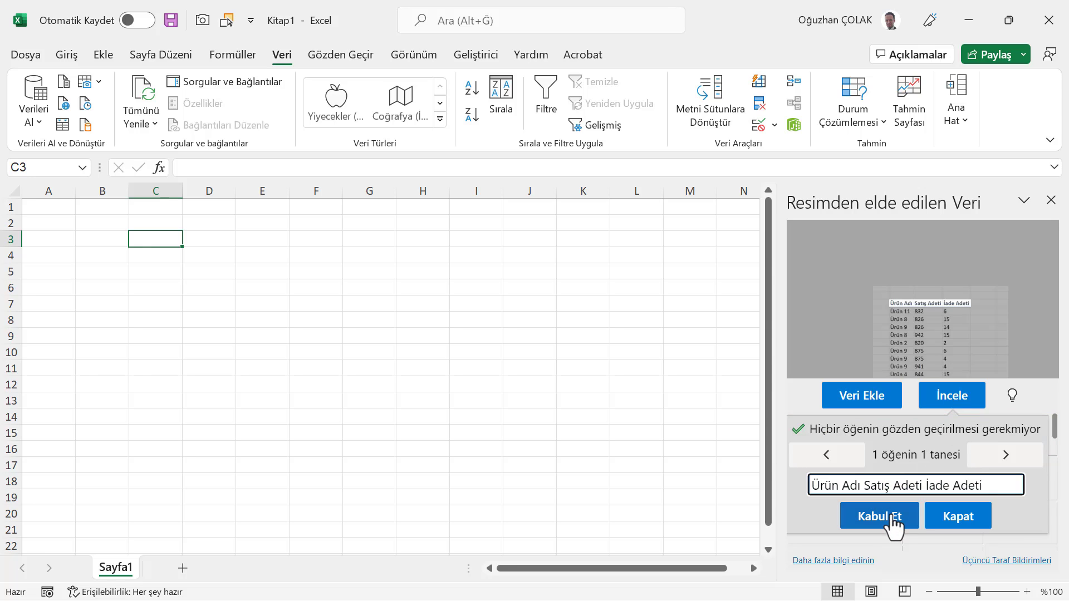
# Insert the extracted sales table at C3, confirming past the accuracy warning.
pyautogui.click(861, 396)
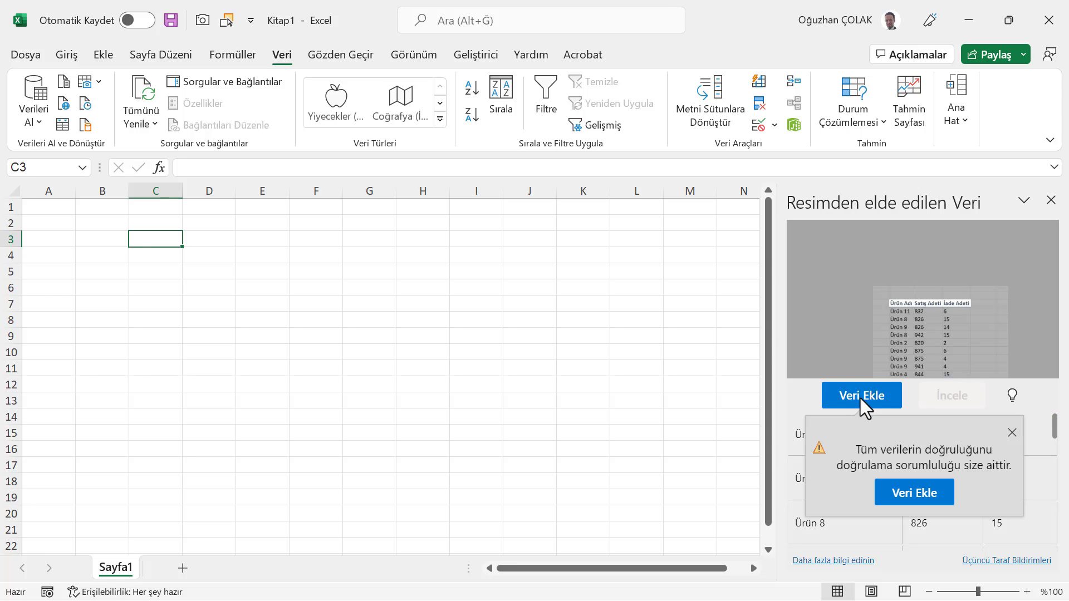
pyautogui.click(919, 491)
pyautogui.click(161, 239)
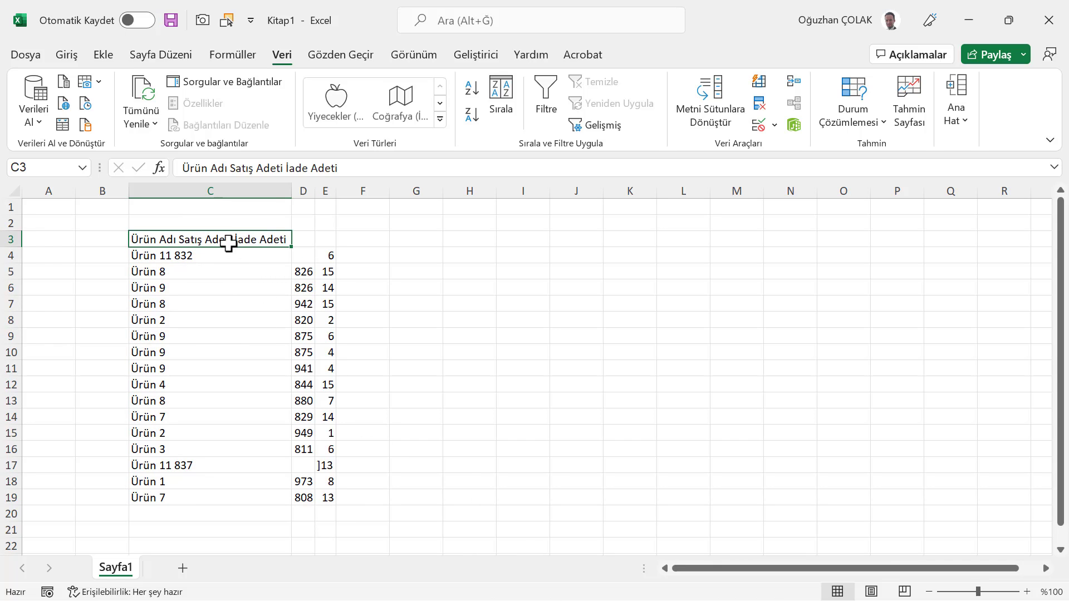
# Split the headers into Ürün Adı, Satış Adeti and İade Adeti, then autofit columns C–E.
pyautogui.write('Ürün Adı')
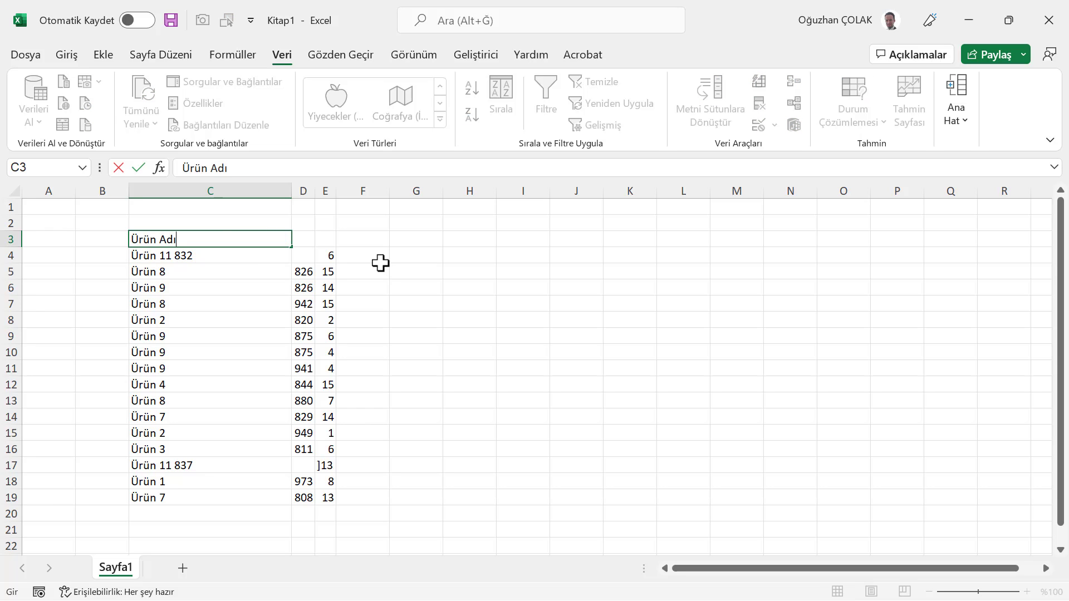
pyautogui.press('Tab')
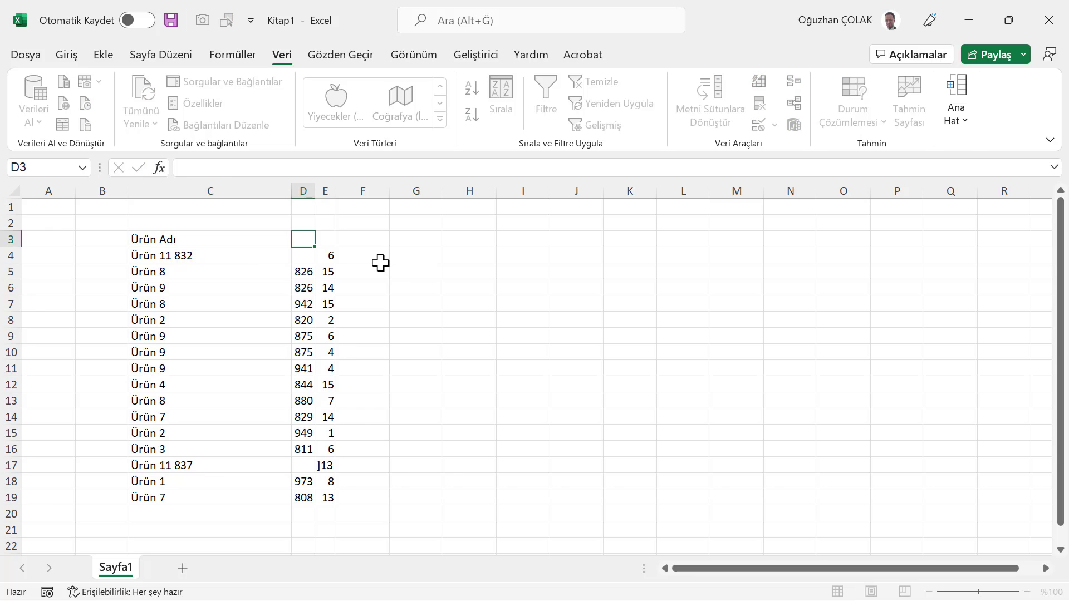
pyautogui.write('Satış ')
pyautogui.write('Adeti')
pyautogui.press('Tab')
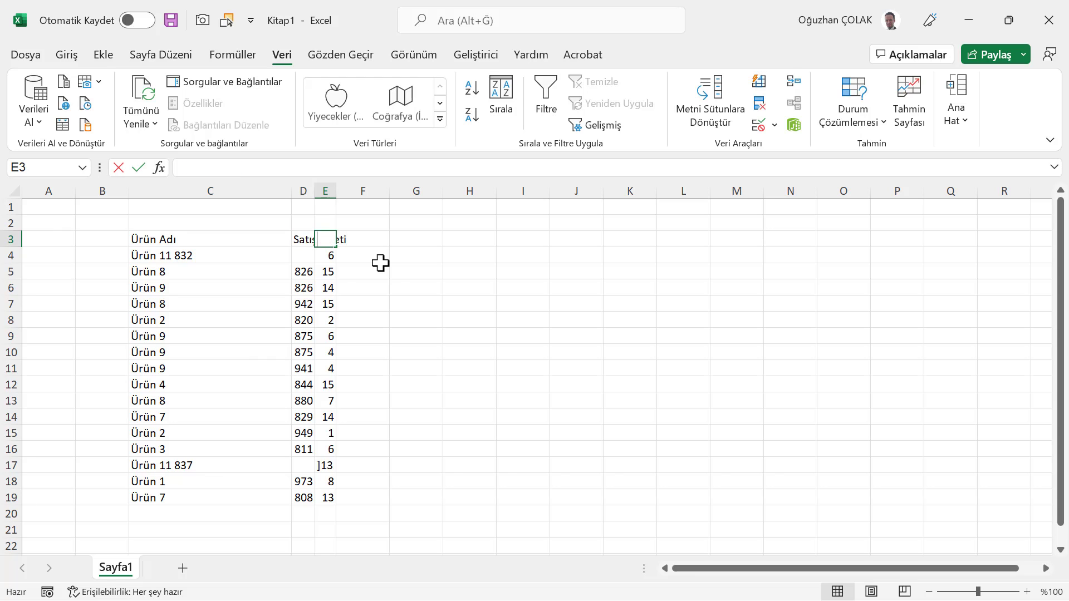
pyautogui.write('İade Adeti')
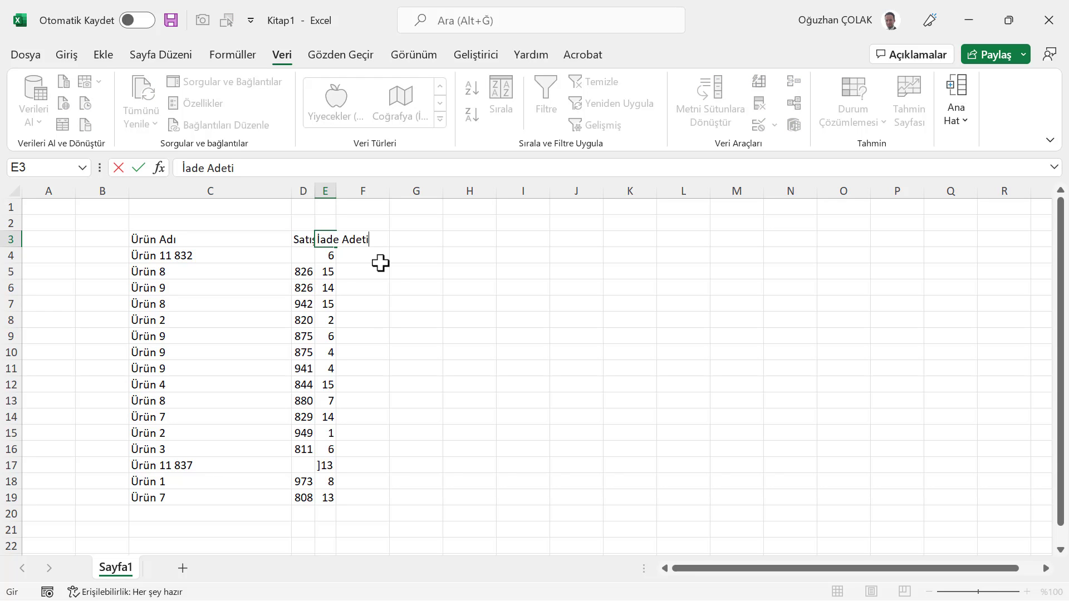
pyautogui.press('Return')
pyautogui.moveTo(228, 191); pyautogui.dragTo(320, 195)
pyautogui.doubleClick(291, 190)
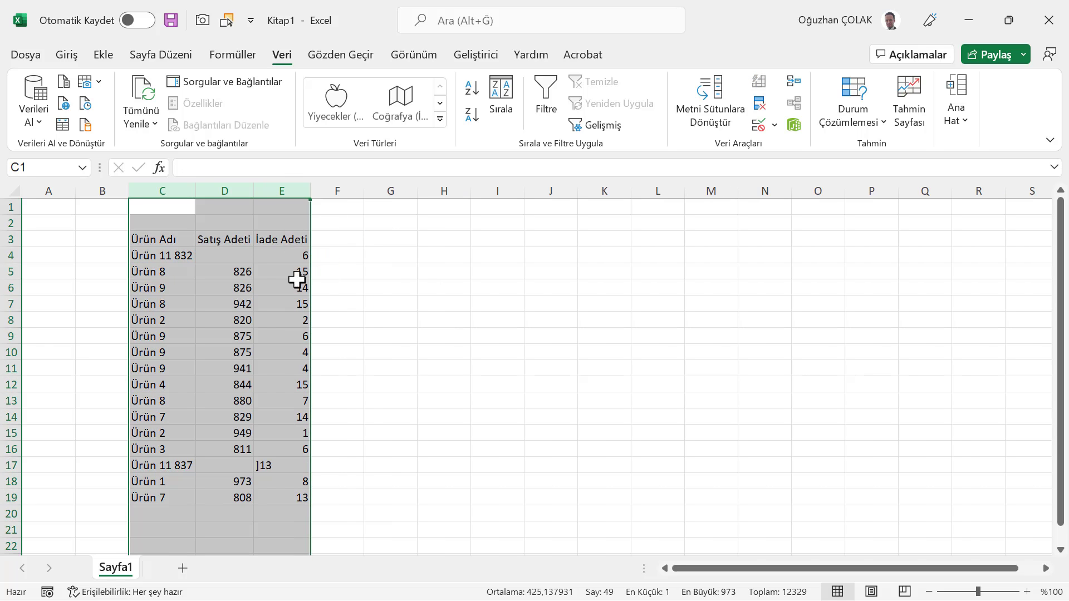
# Put 832 in the empty sales cell and trim the merged product name.
pyautogui.click(173, 258)
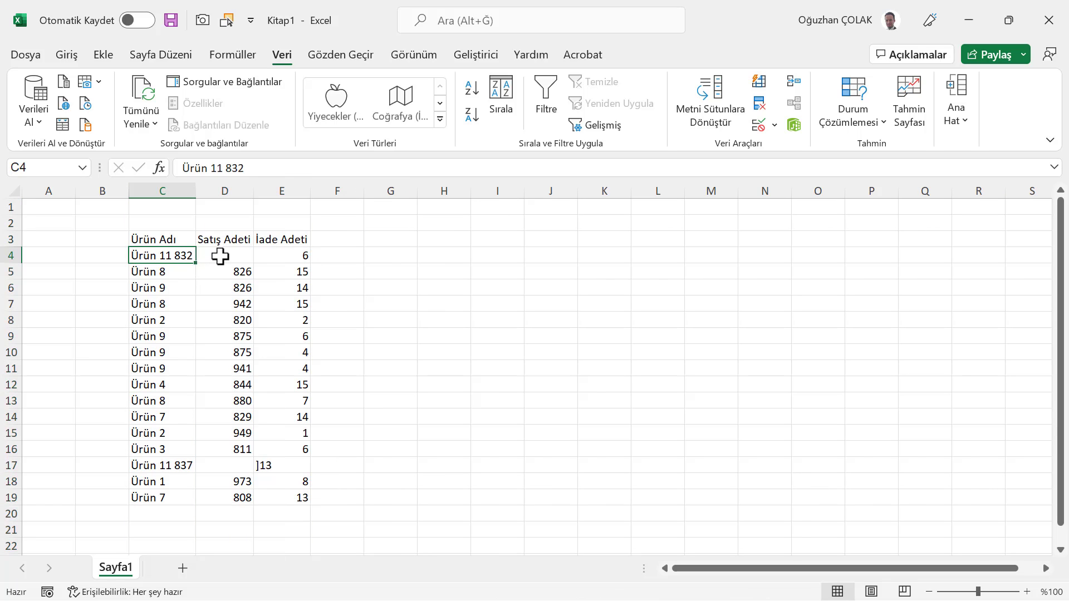
pyautogui.click(220, 256)
pyautogui.write('832')
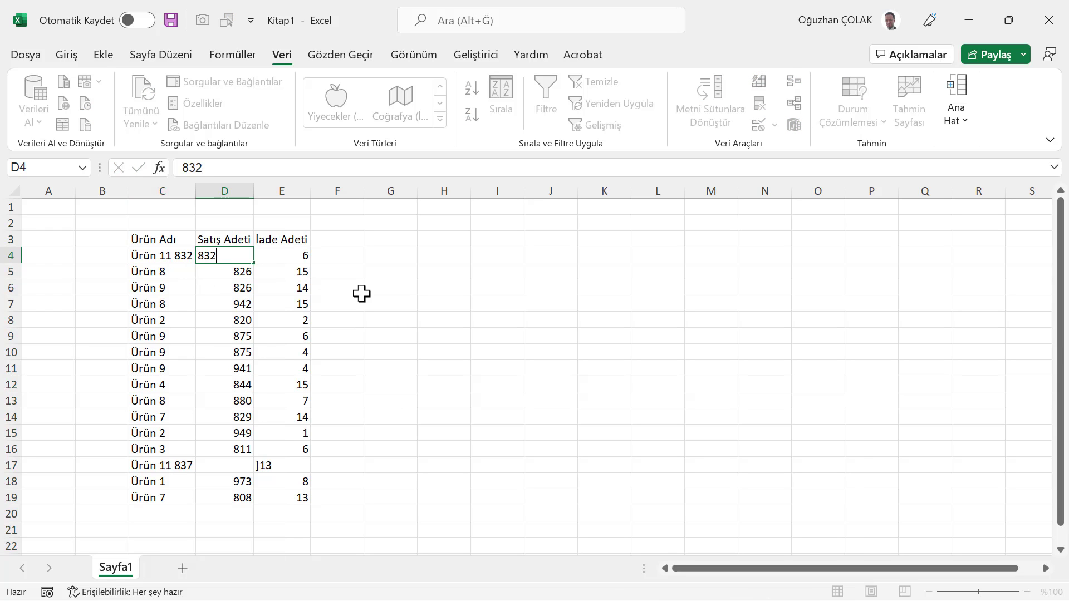
pyautogui.press('Return')
pyautogui.doubleClick(185, 254)
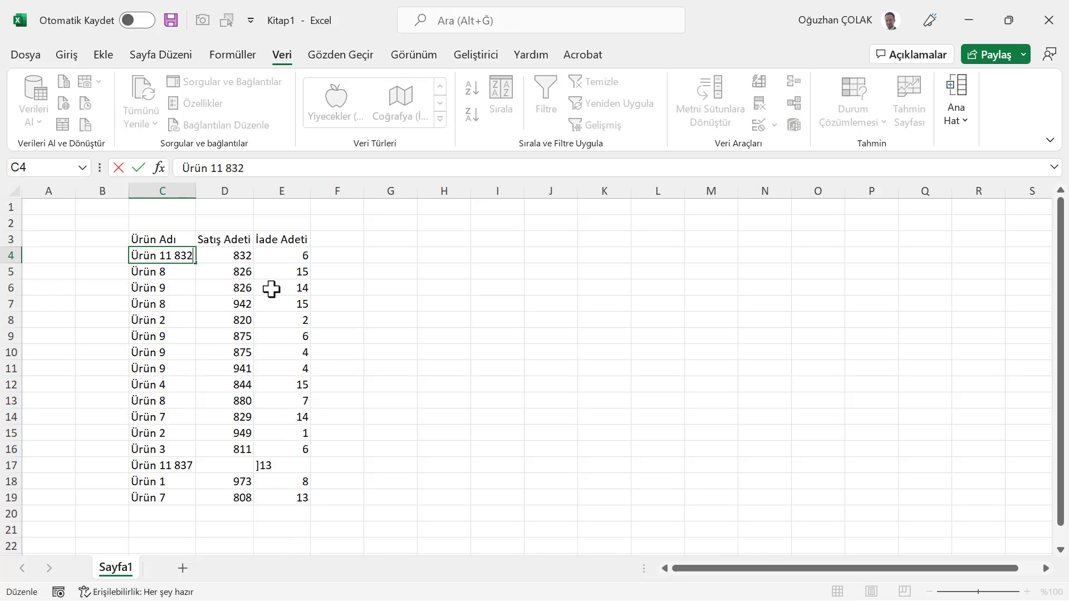
pyautogui.press('Return')
# Fix row 17 to read Ürün 11 with 837 sold and 13 returned.
pyautogui.click(225, 471)
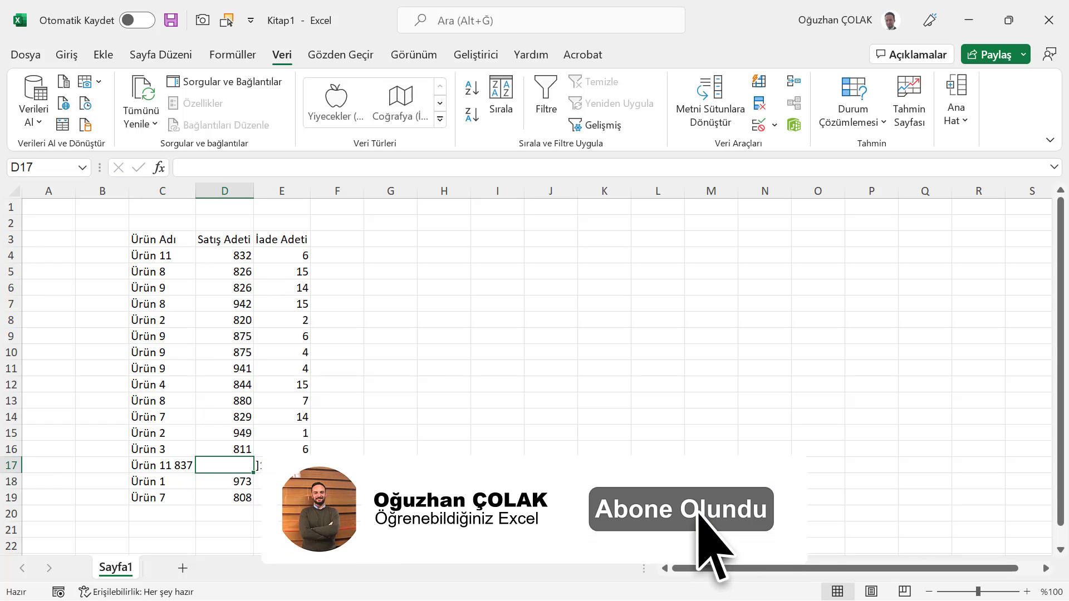
pyautogui.write('837')
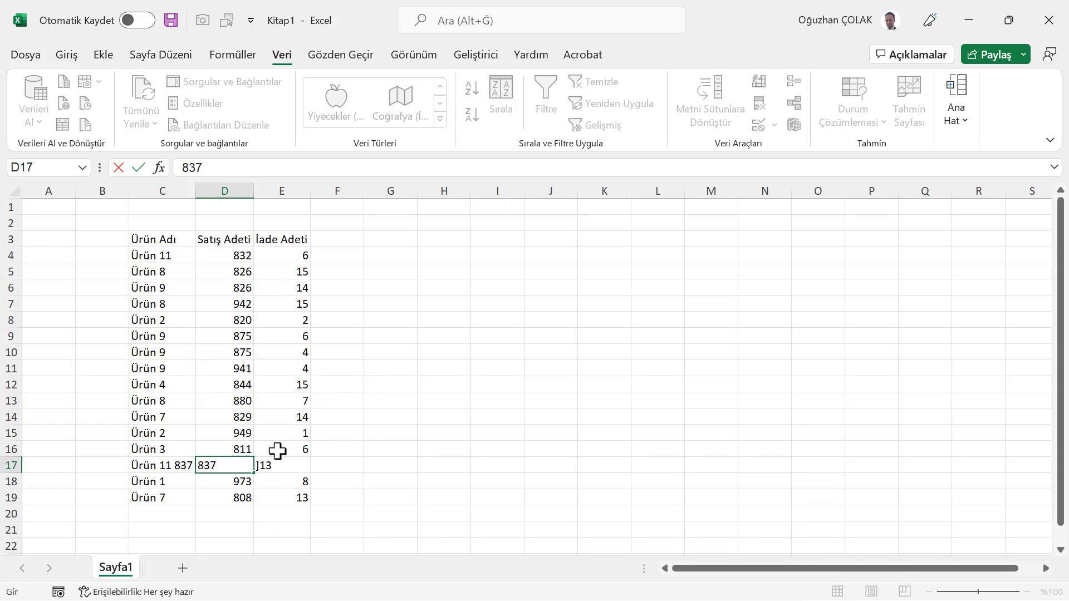
pyautogui.click(289, 467)
pyautogui.write('13')
pyautogui.click(322, 479)
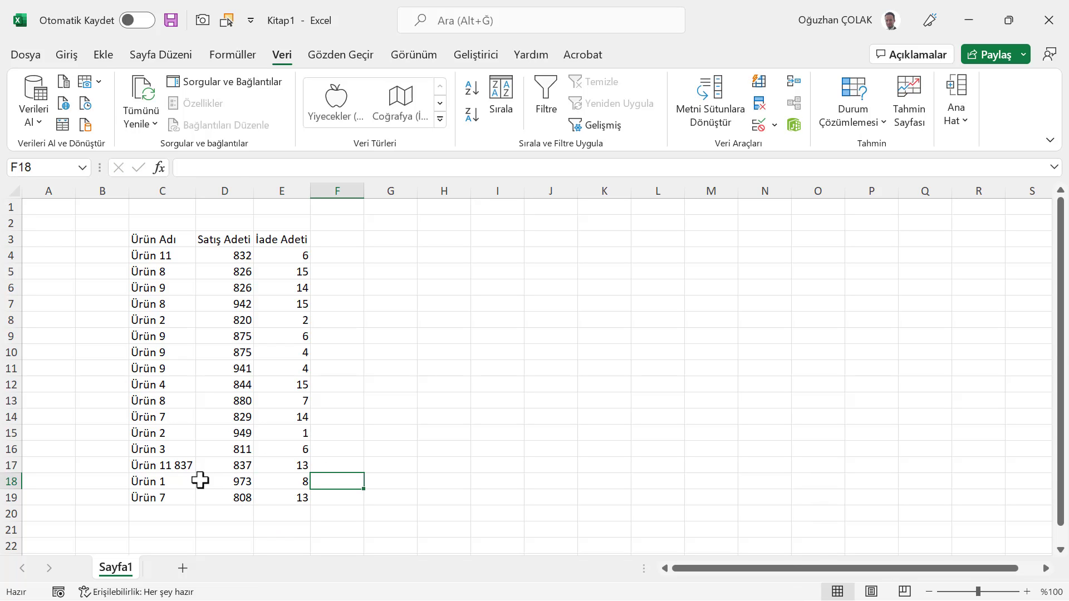
pyautogui.click(189, 465)
pyautogui.doubleClick(190, 463)
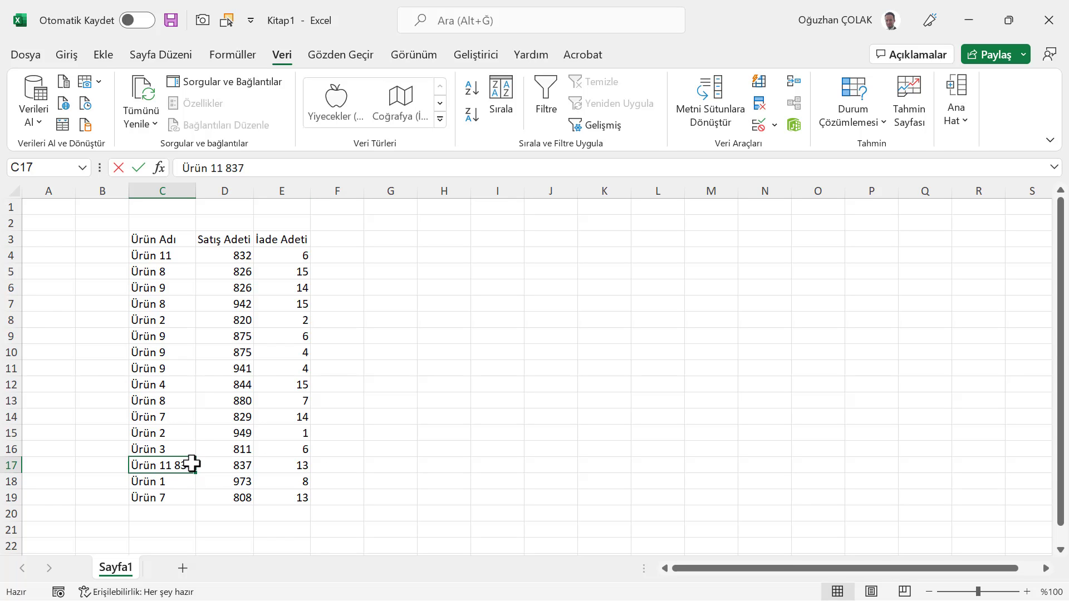
pyautogui.press('Return')
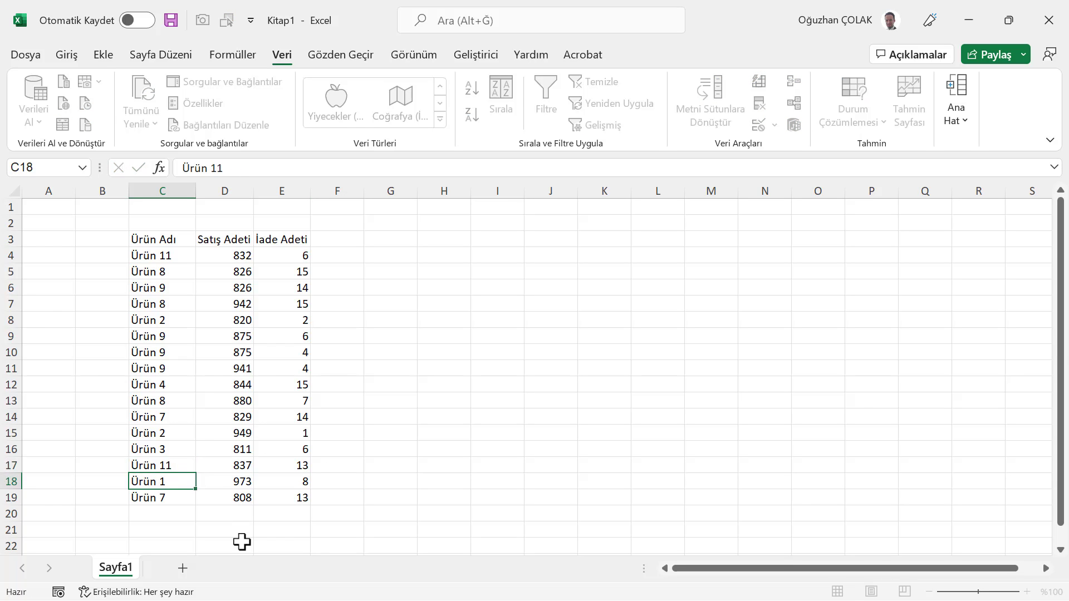
# Narrow column C to fit the product names.
pyautogui.moveTo(197, 193); pyautogui.dragTo(178, 192)
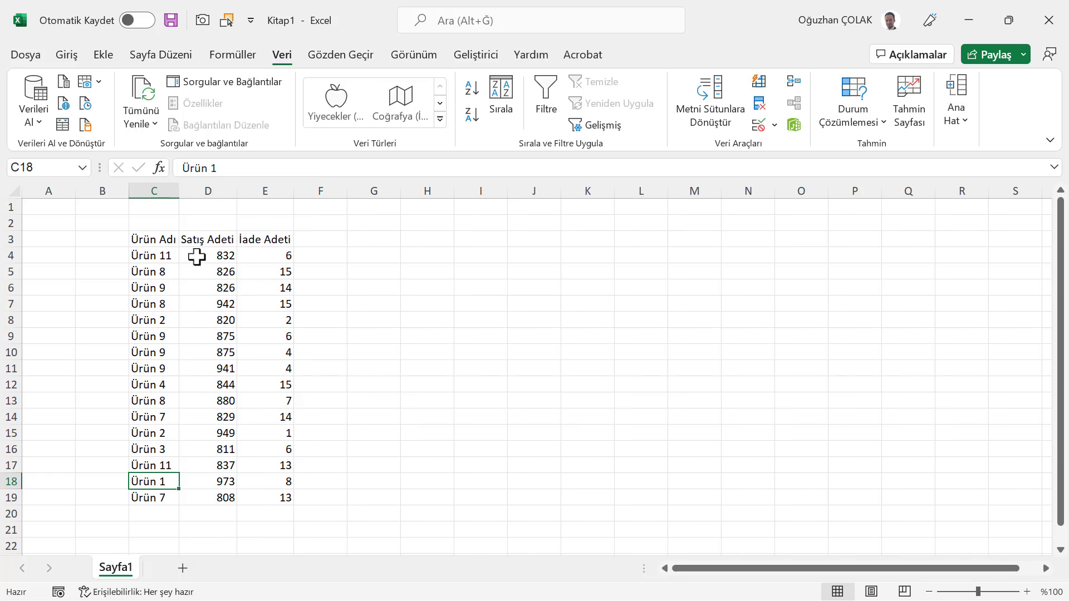
pyautogui.click(196, 272)
pyautogui.click(275, 382)
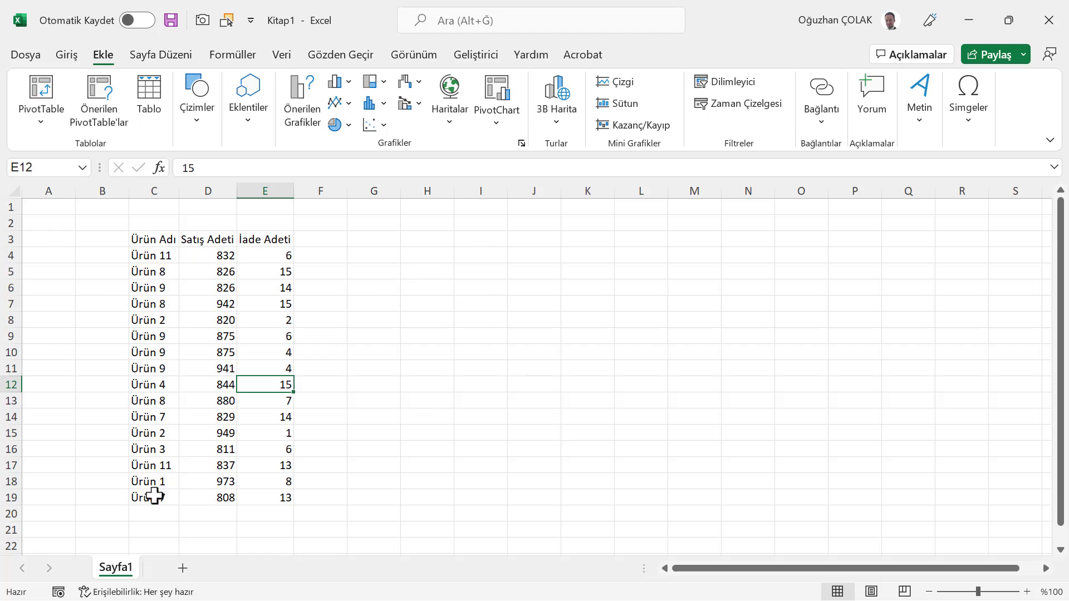
# Add the blank sheet Sayfa3 and select cell E5 on it.
pyautogui.click(181, 570)
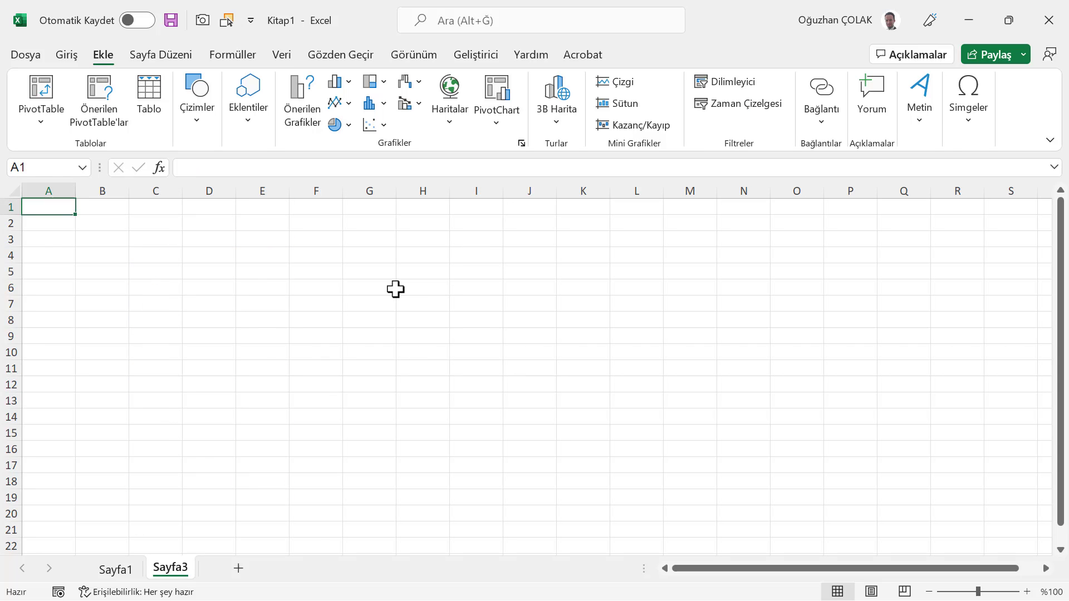
pyautogui.click(250, 266)
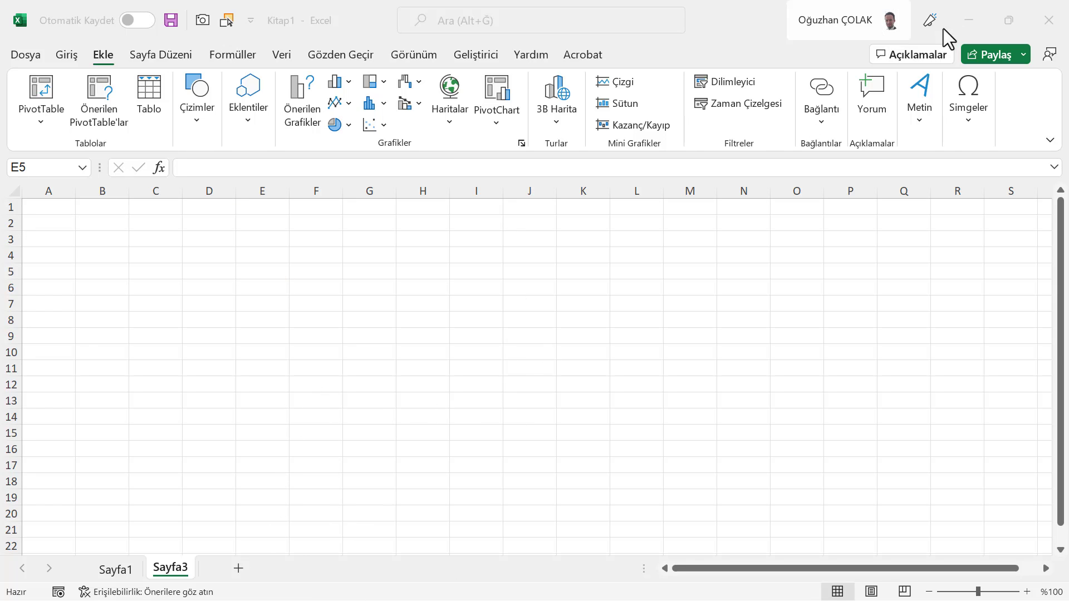
# Show the TCMB 08/09/2022 exchange-rate page in Chrome and launch the screen capture tool.
pyautogui.click(968, 20)
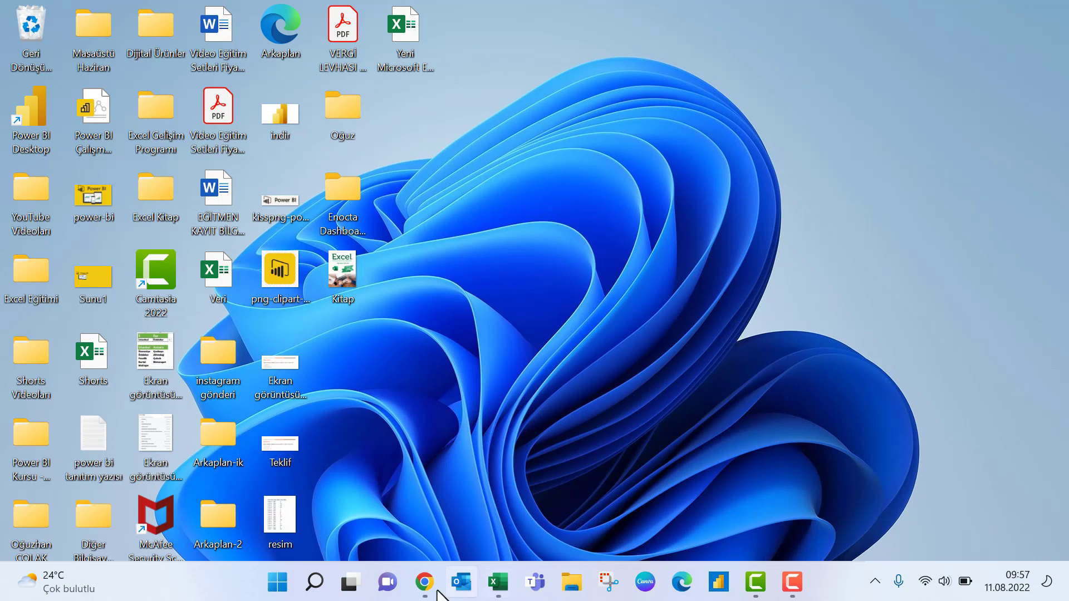
pyautogui.click(424, 582)
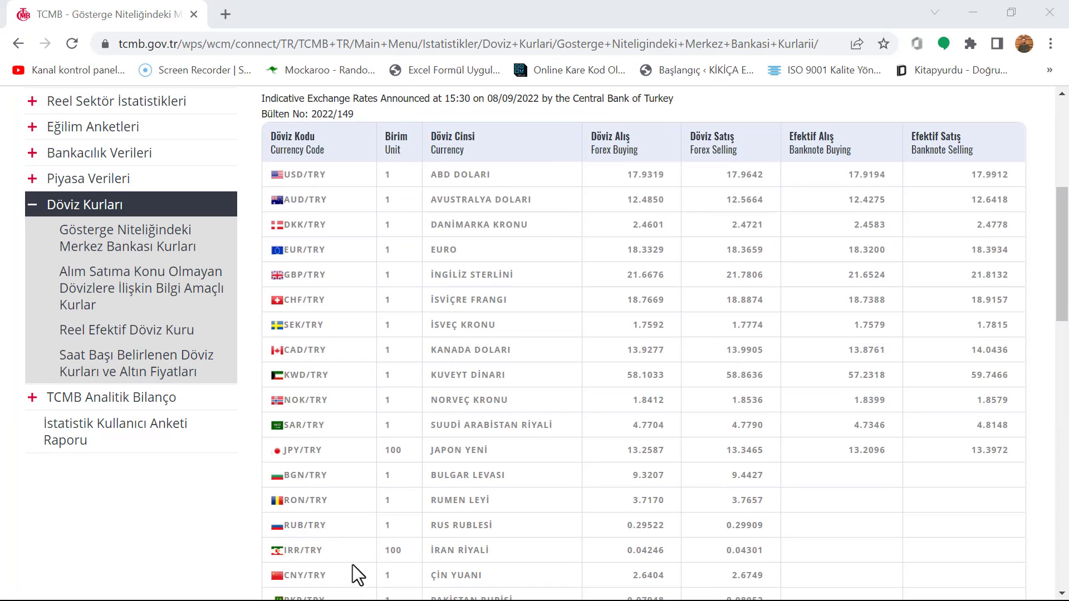
pyautogui.click(974, 9)
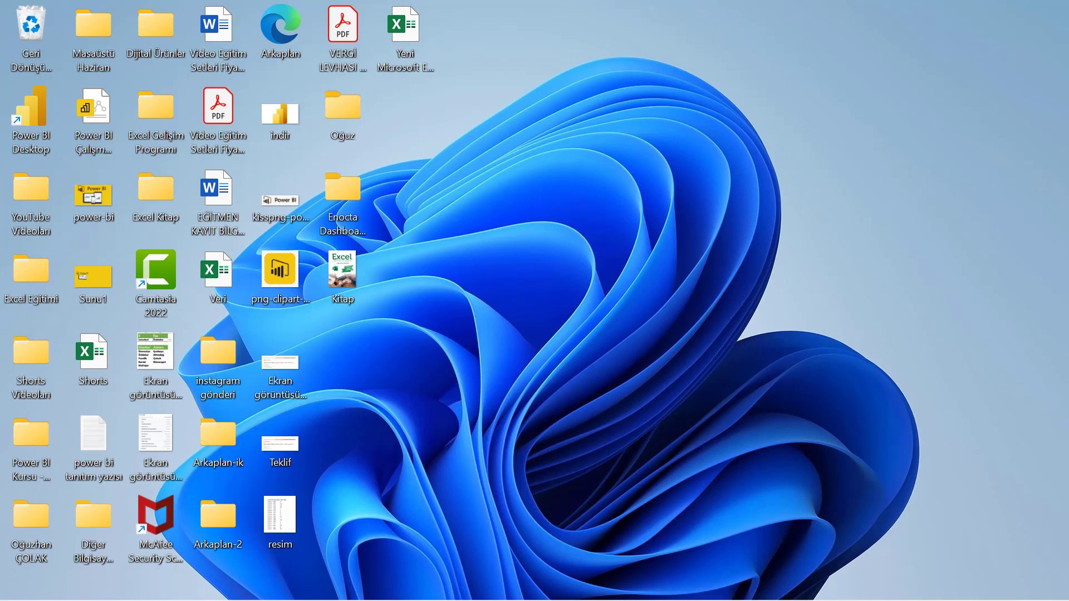
pyautogui.click(607, 581)
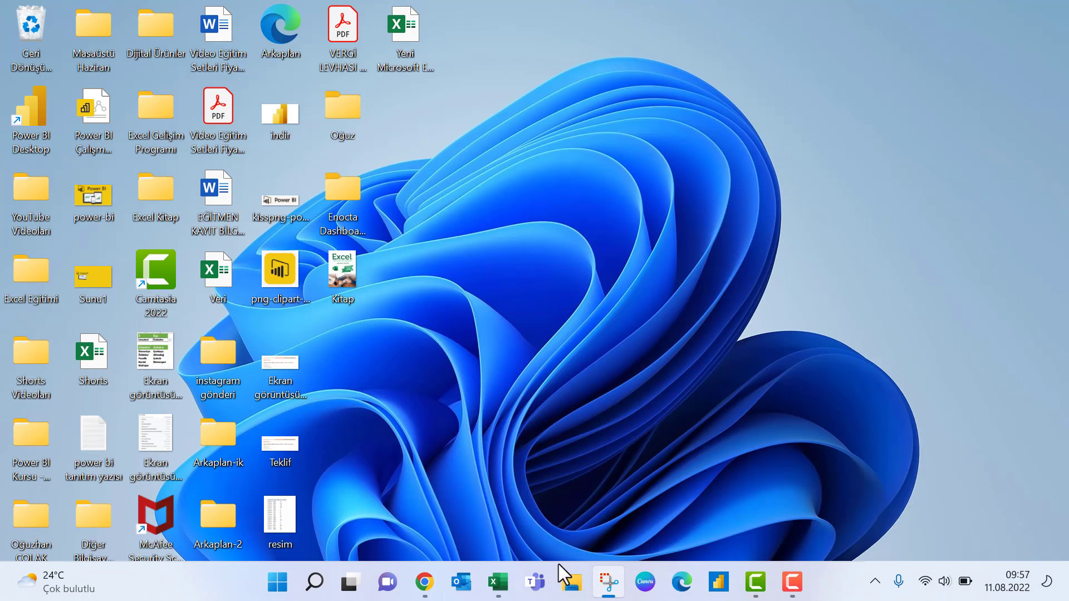
pyautogui.click(500, 538)
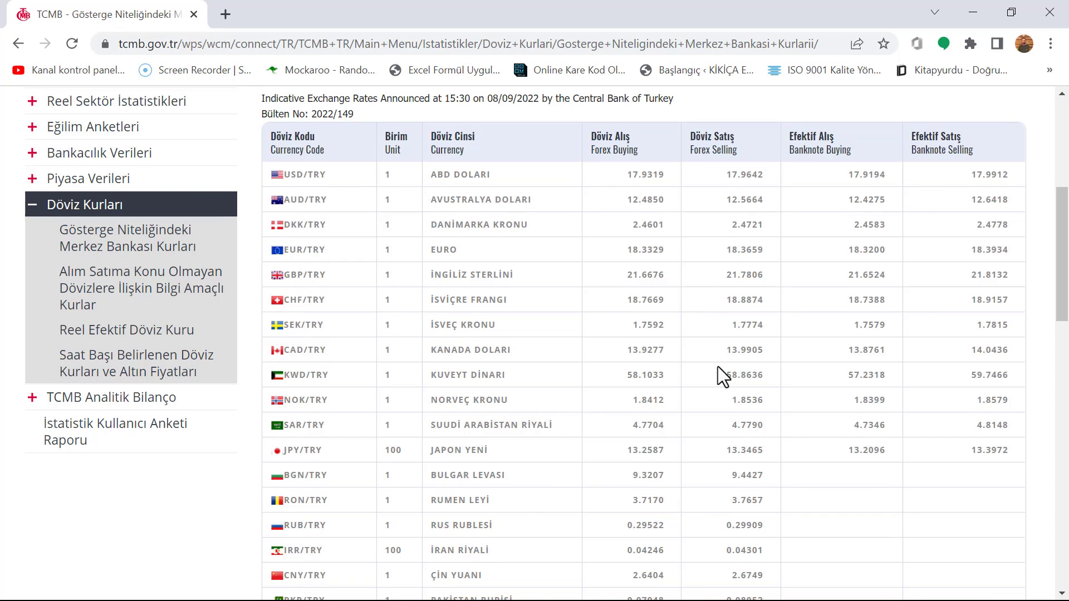
# Snip the rate table from its header to the GBP row and copy the image.
pyautogui.hotkey('alt', 'Tab')
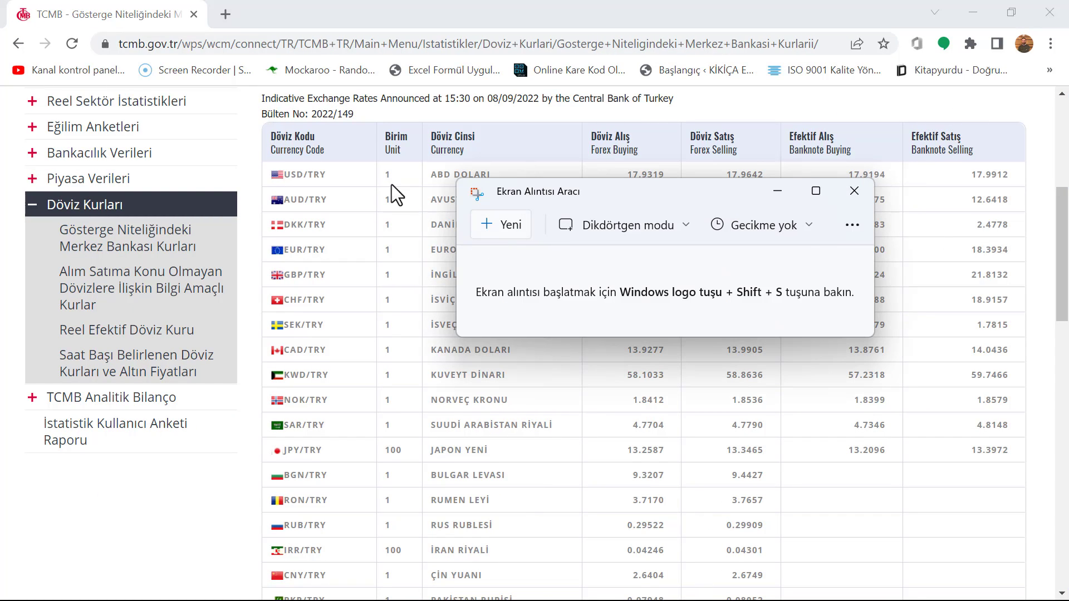
pyautogui.click(500, 225)
pyautogui.moveTo(263, 122); pyautogui.dragTo(1031, 289)
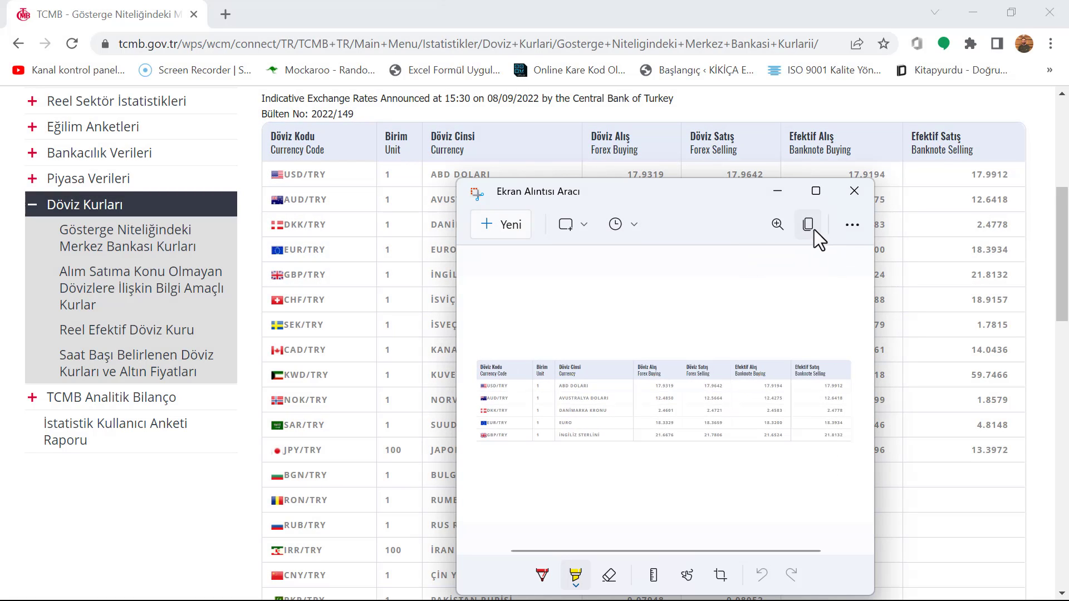
pyautogui.click(814, 230)
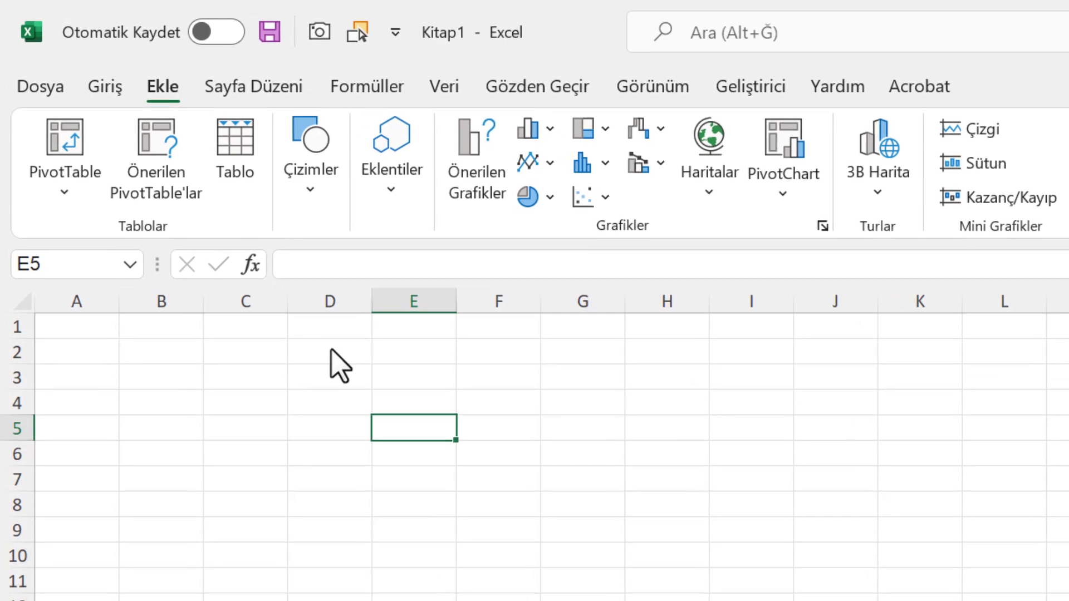
# Select D2 on Sayfa3 and import the copied rate-table image with Resimden Veri > Panodan Resim.
pyautogui.click(330, 351)
pyautogui.click(445, 96)
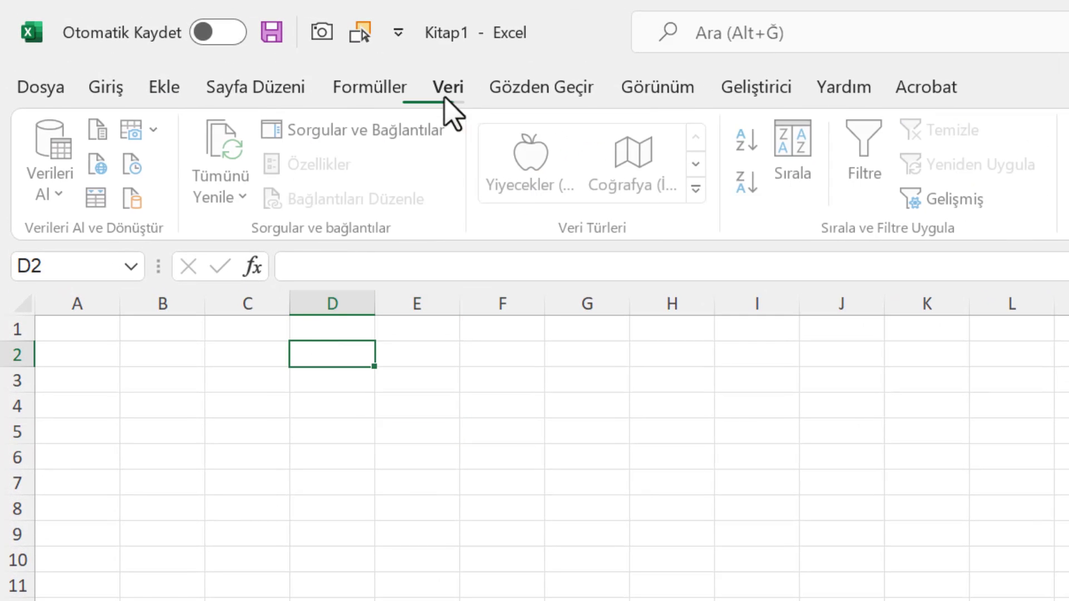
pyautogui.click(157, 130)
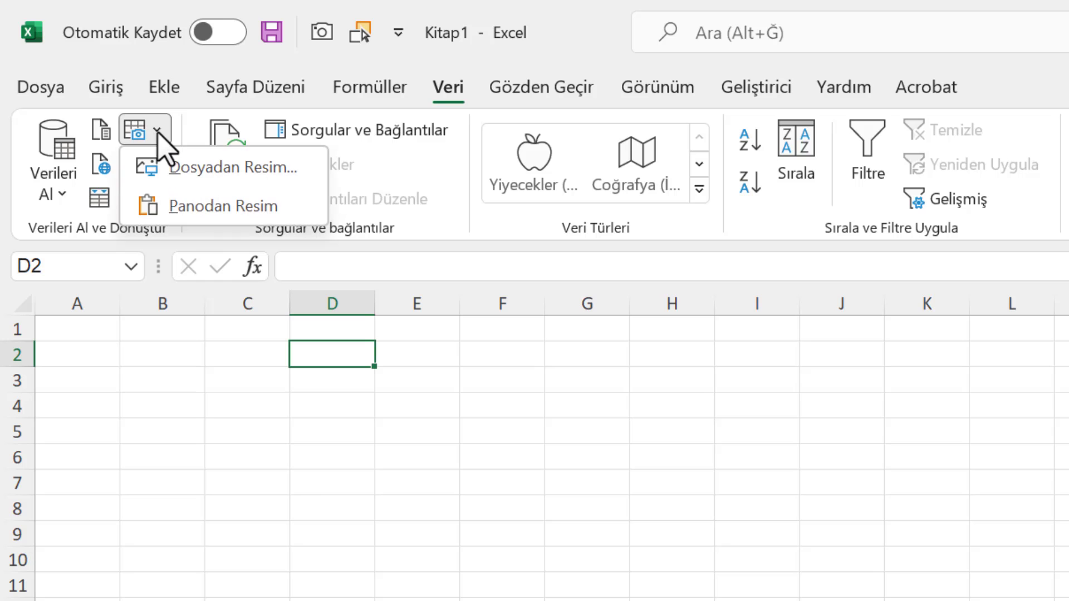
pyautogui.click(204, 203)
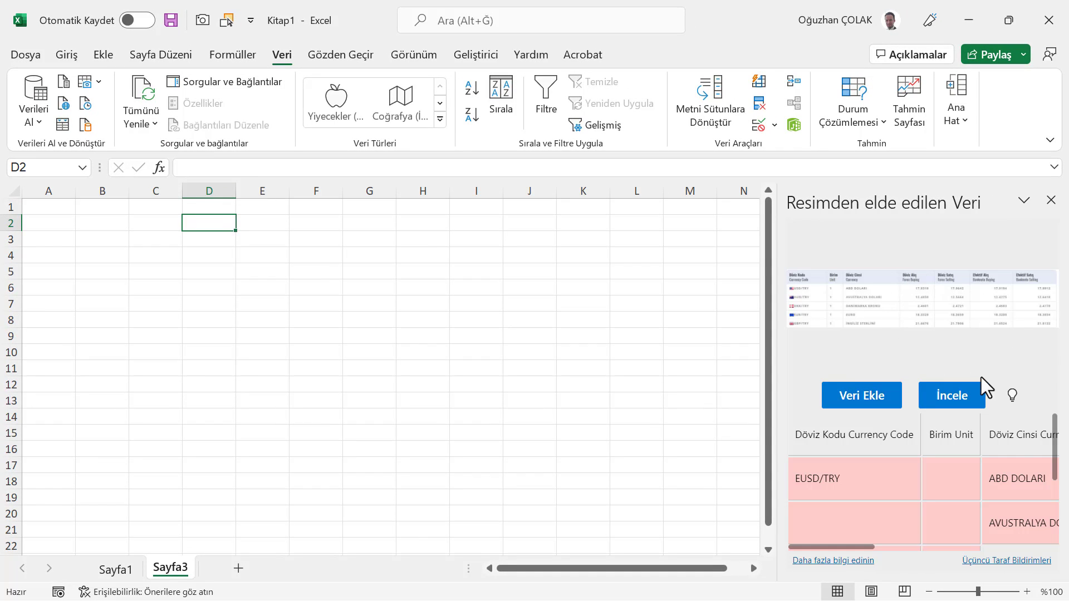
# Start the review and correct the misread header to Döviz Satış.
pyautogui.click(960, 402)
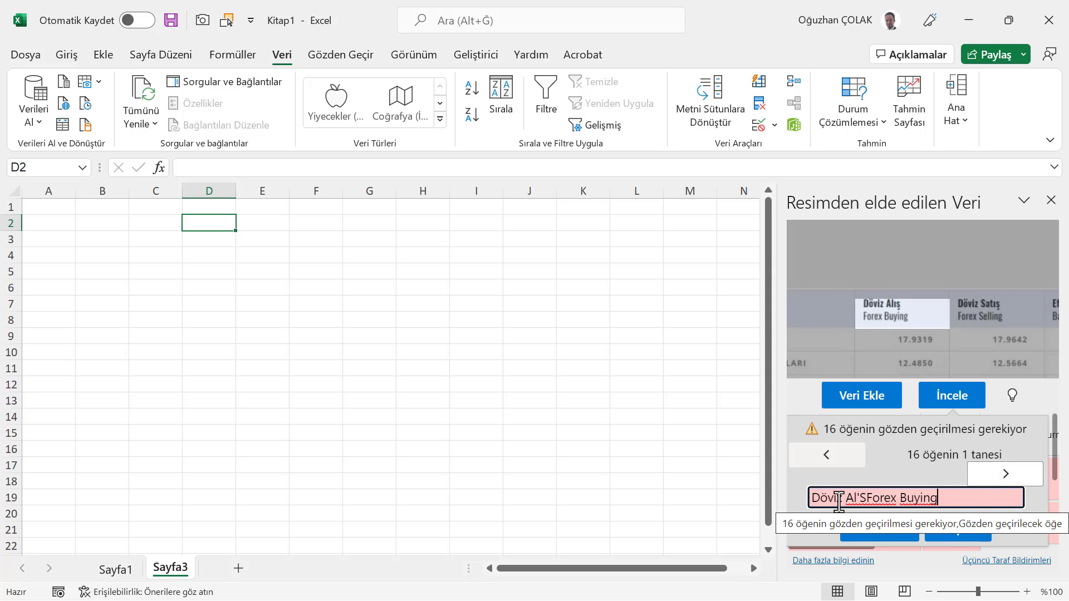
pyautogui.click(1010, 480)
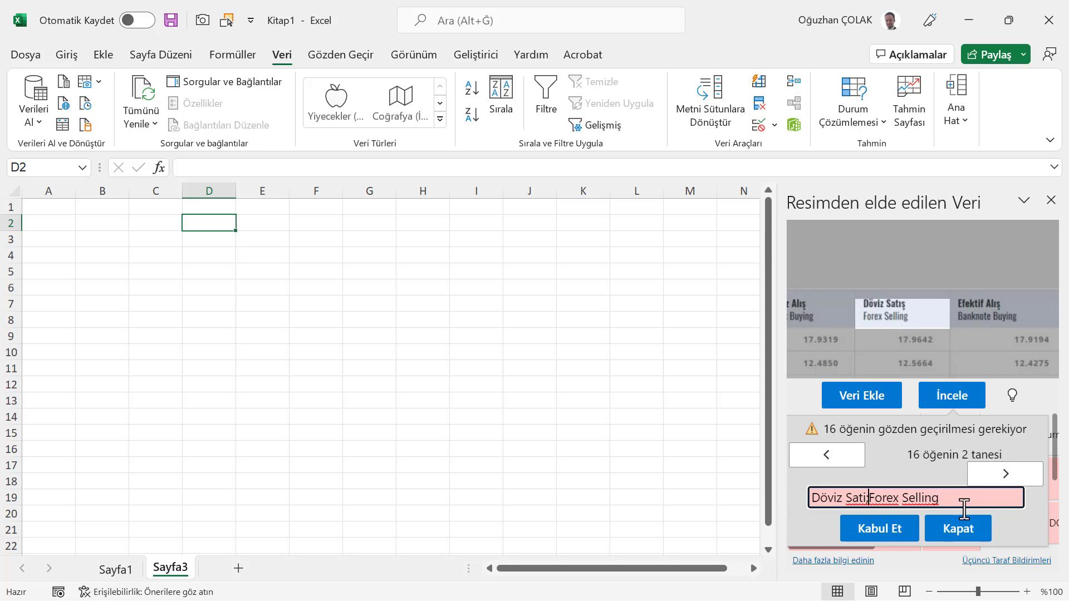
pyautogui.press('BackSpace')
pyautogui.press('BackSpace')
pyautogui.write('ı')
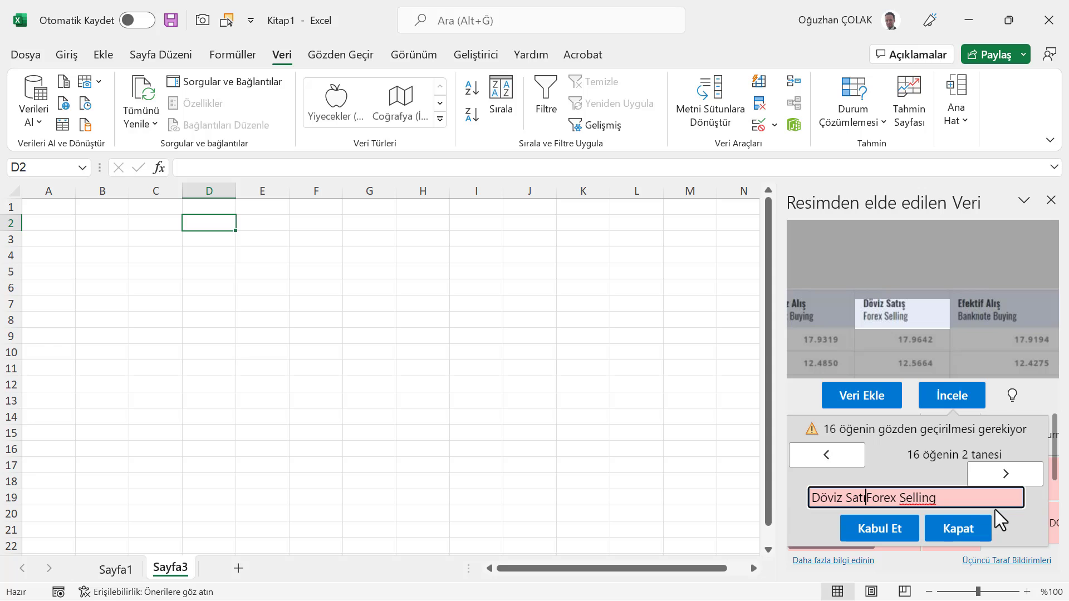
pyautogui.write('ş')
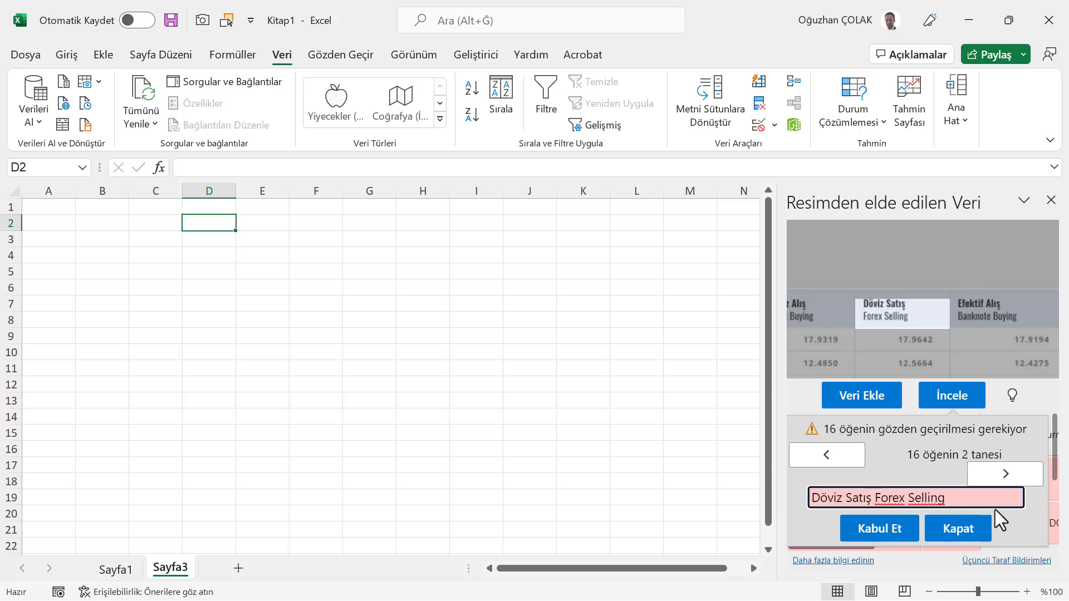
pyautogui.click(996, 483)
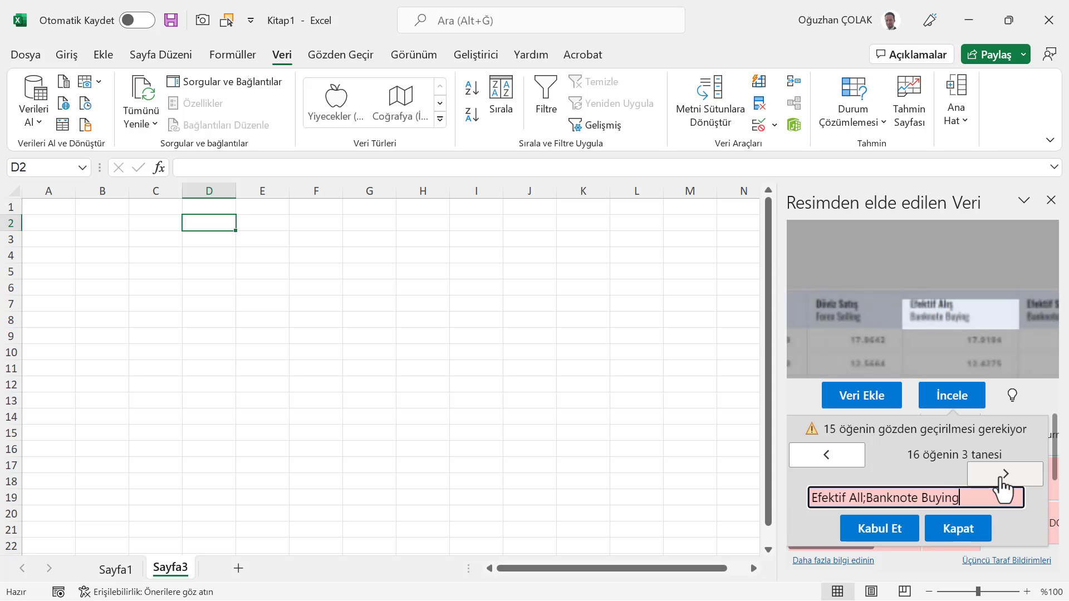
# Correct and accept the Efektif Alış and Efektif Satış headers.
pyautogui.click(871, 497)
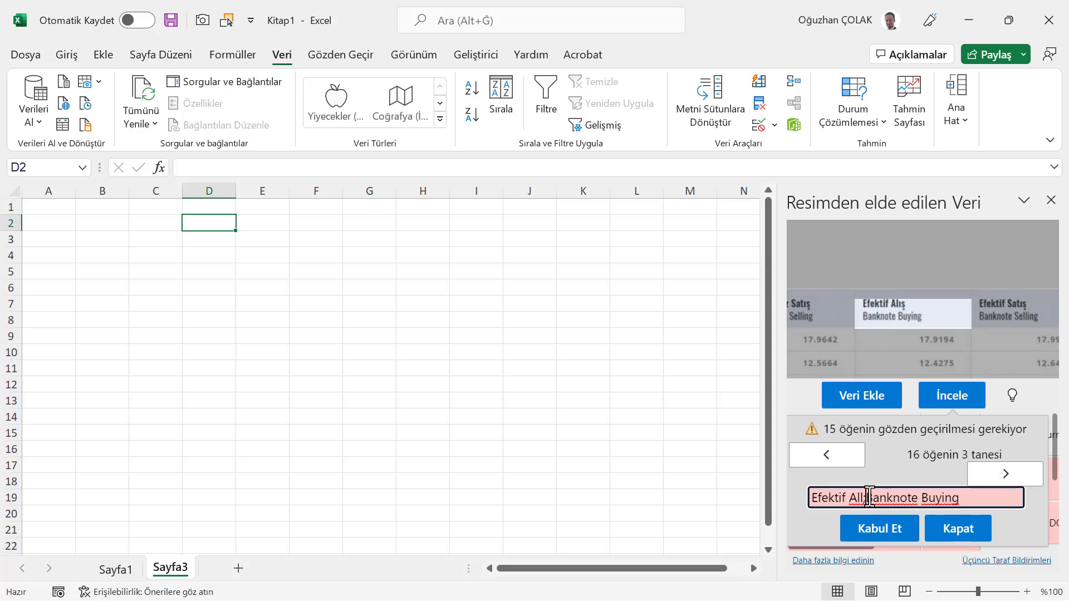
pyautogui.press('BackSpace')
pyautogui.press('BackSpace')
pyautogui.write('ış')
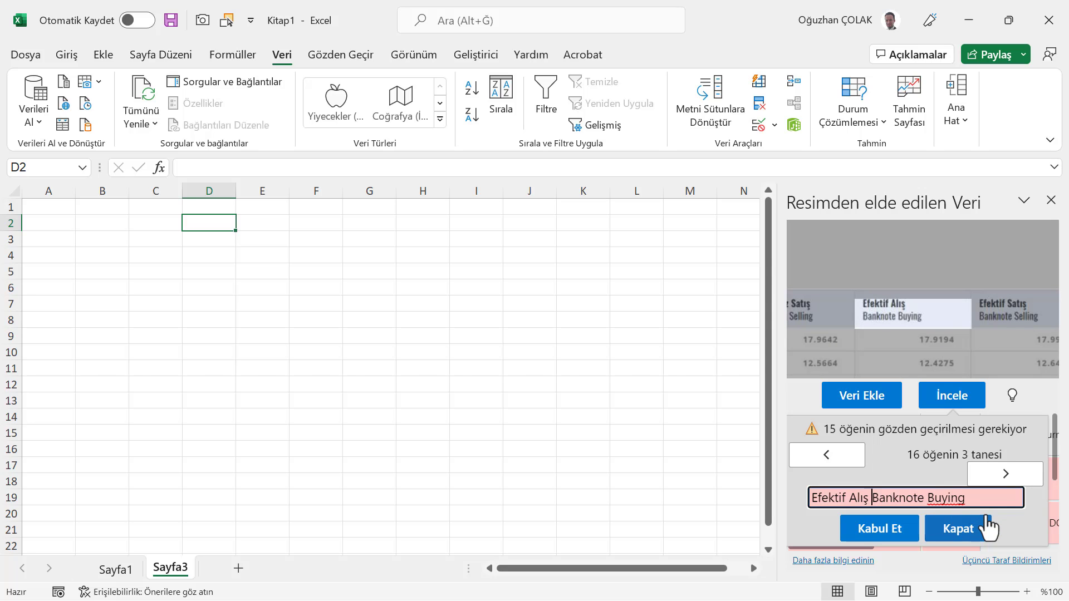
pyautogui.click(1005, 474)
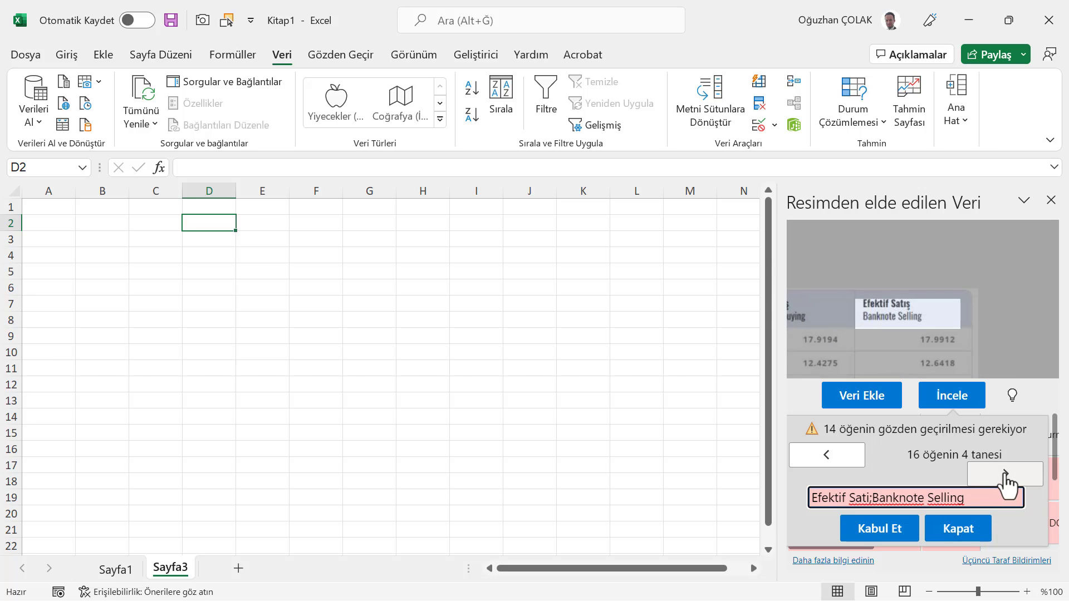
pyautogui.click(873, 497)
pyautogui.press('BackSpace')
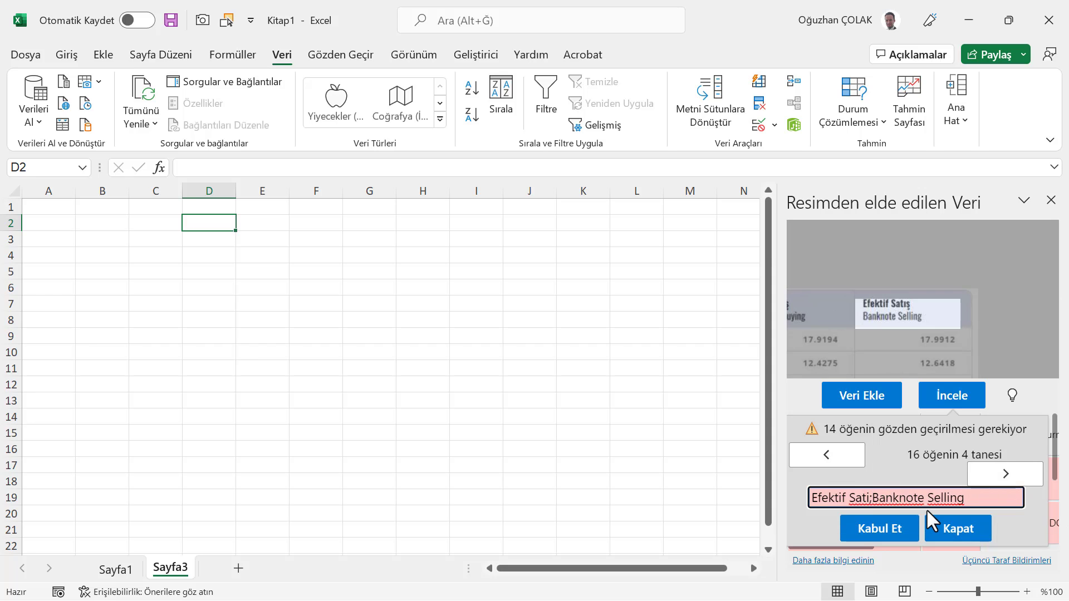
pyautogui.write('ş')
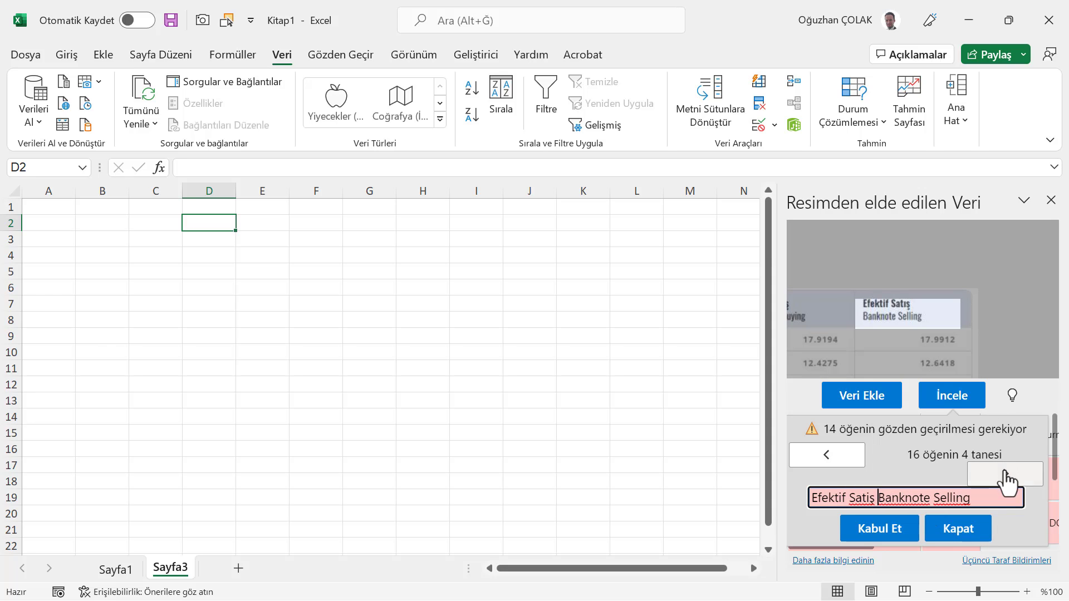
pyautogui.click(1005, 474)
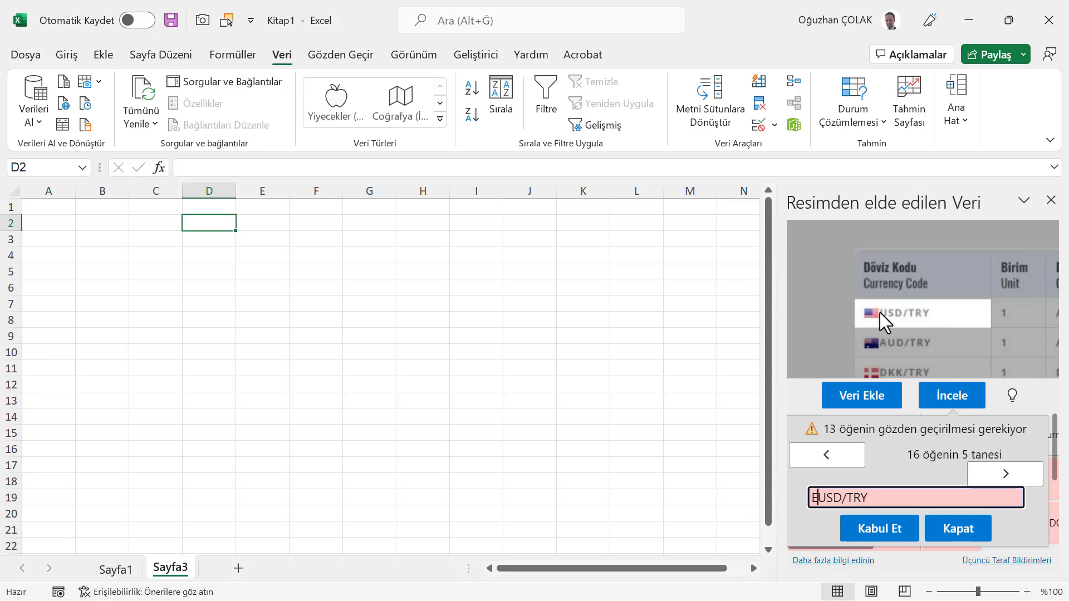
# Remove the stray E from USD/TRY and add a missing '/T' to another currency code.
pyautogui.press('Delete')
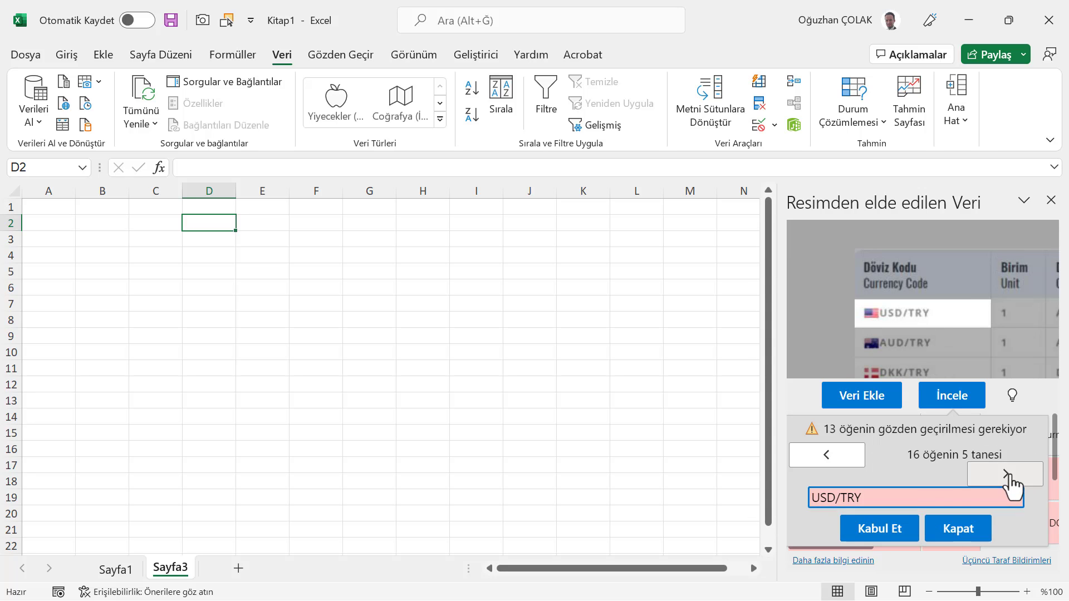
pyautogui.click(1005, 473)
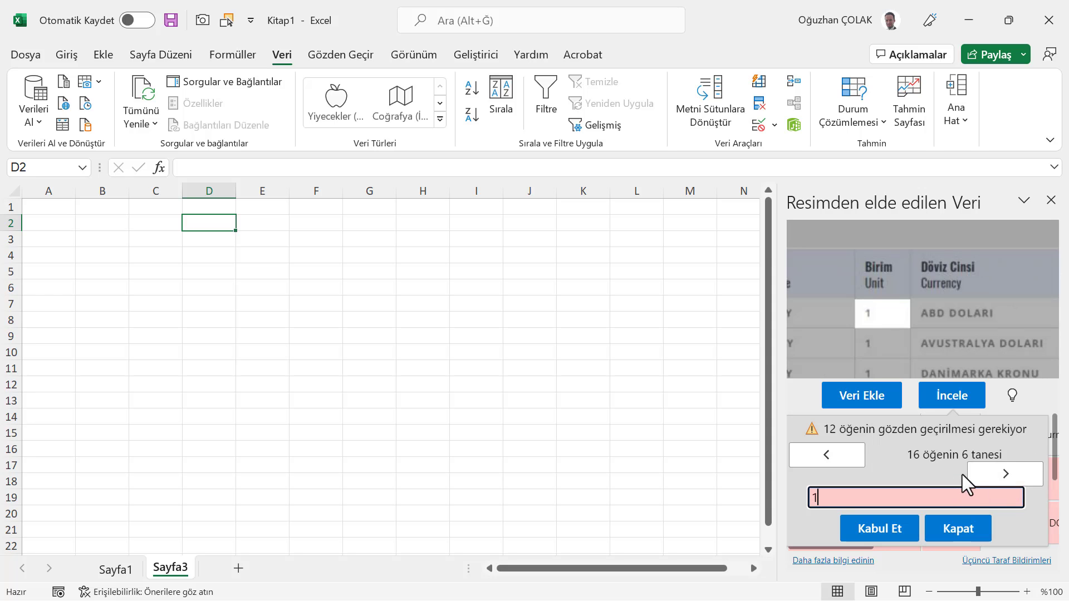
pyautogui.click(1003, 474)
pyautogui.click(1002, 476)
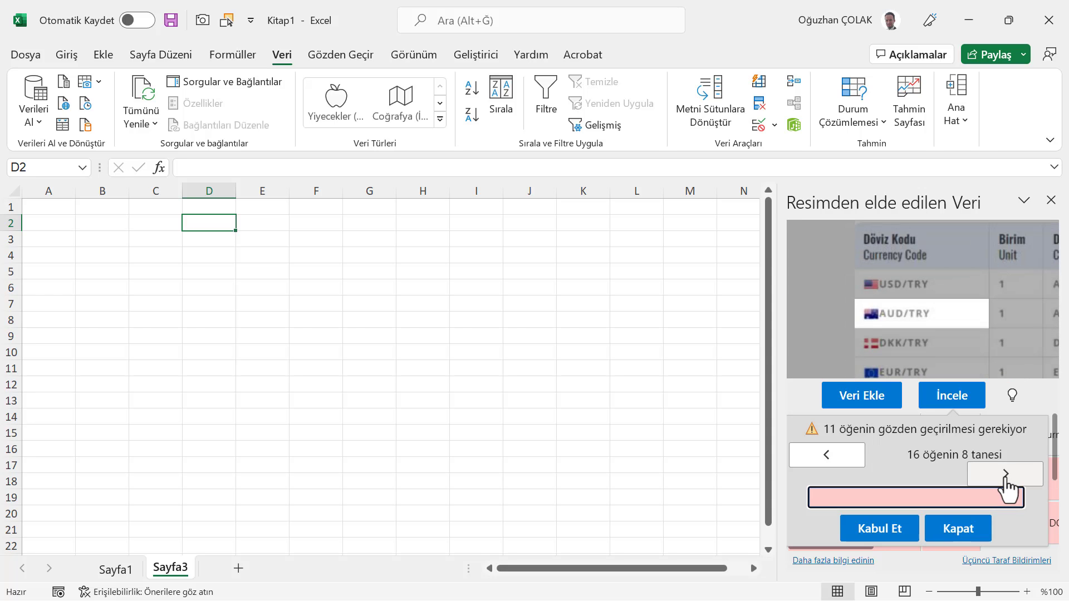
pyautogui.write('AUD/TRY')
pyautogui.click(1005, 476)
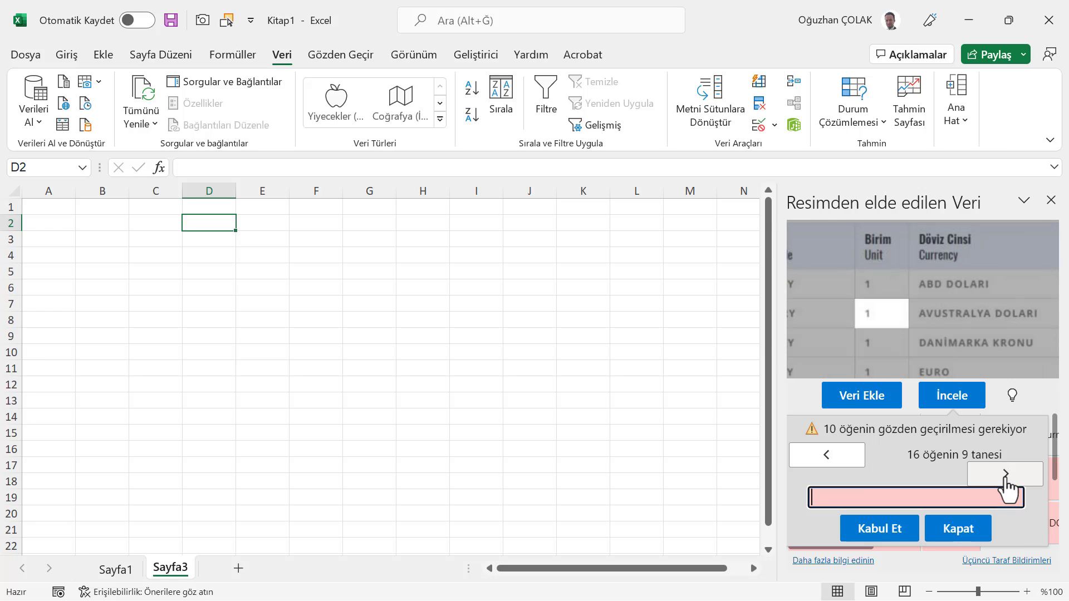
pyautogui.click(1005, 476)
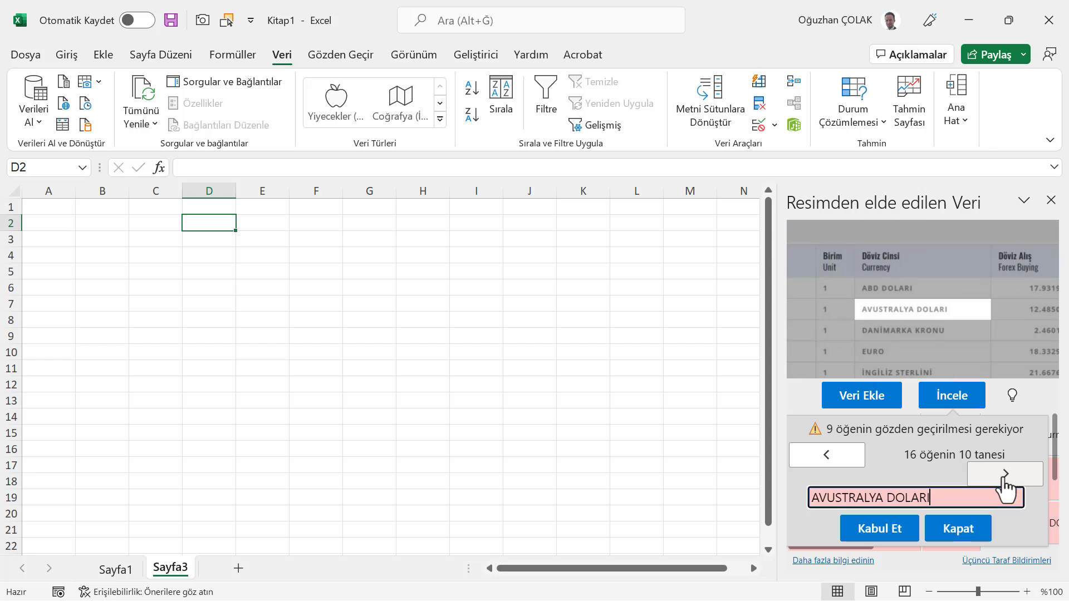
pyautogui.click(1006, 476)
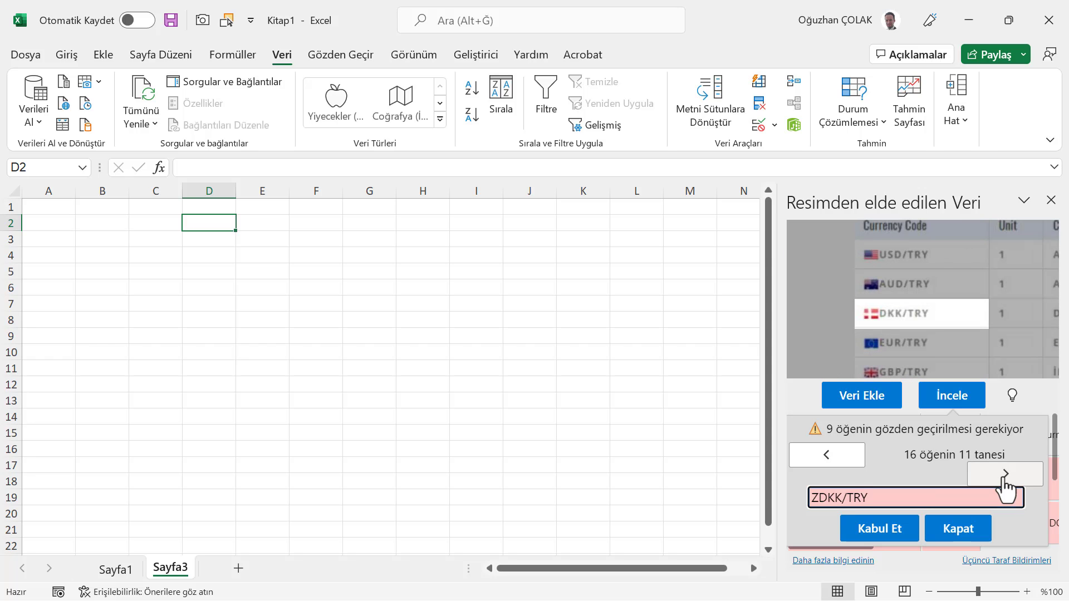
# Clean the stray characters from DKK/TRY, EUR/TRY and GBP/TRY and accept the last item.
pyautogui.click(817, 497)
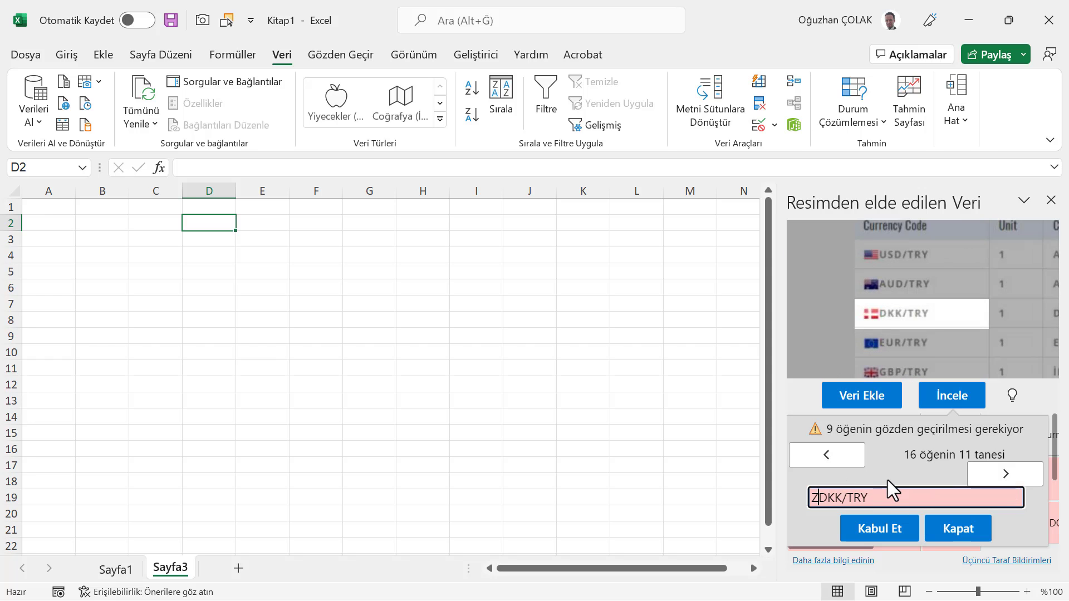
pyautogui.press('BackSpace')
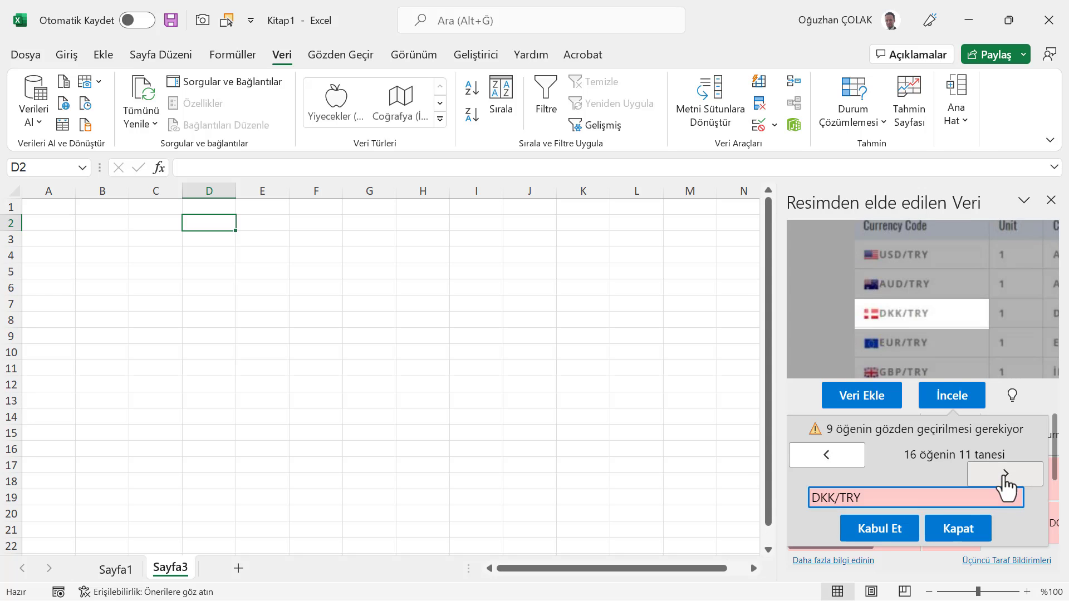
pyautogui.click(1005, 476)
pyautogui.click(1005, 475)
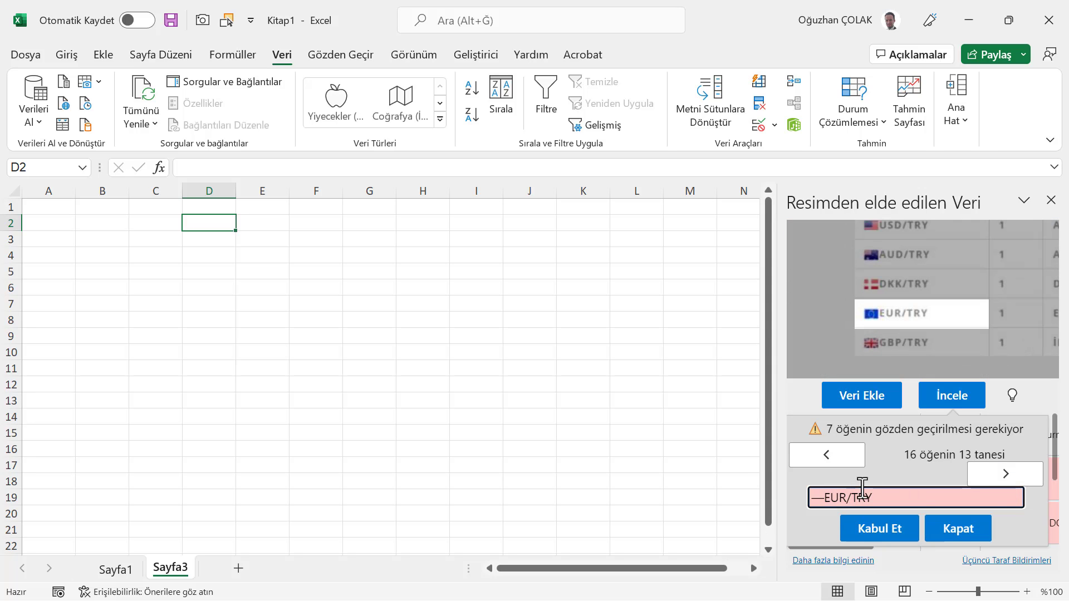
pyautogui.click(862, 490)
pyautogui.press('Home')
pyautogui.press('Delete')
pyautogui.click(1011, 476)
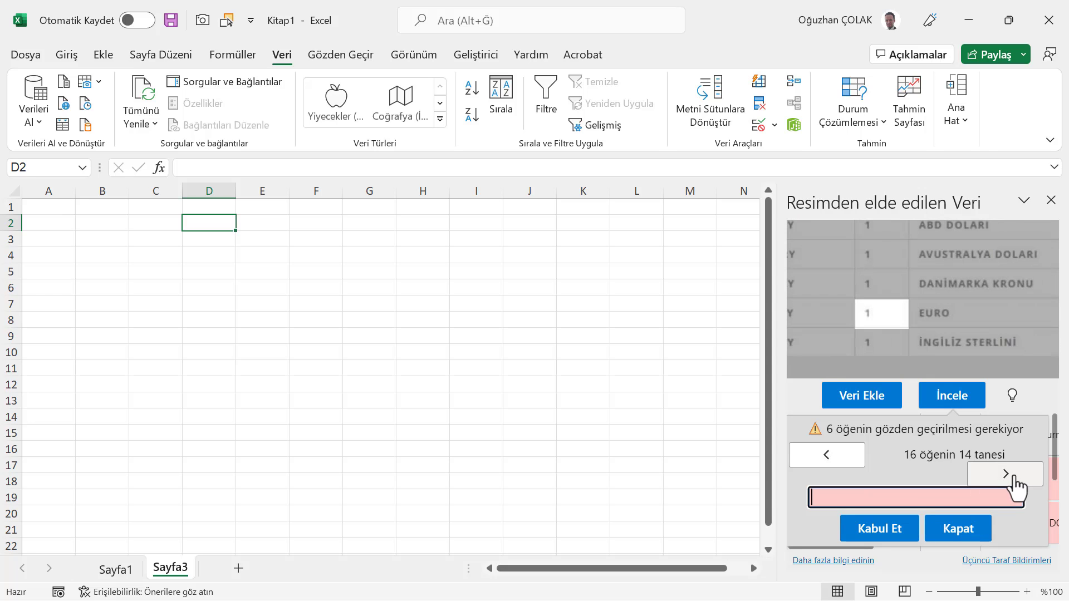
pyautogui.click(1010, 476)
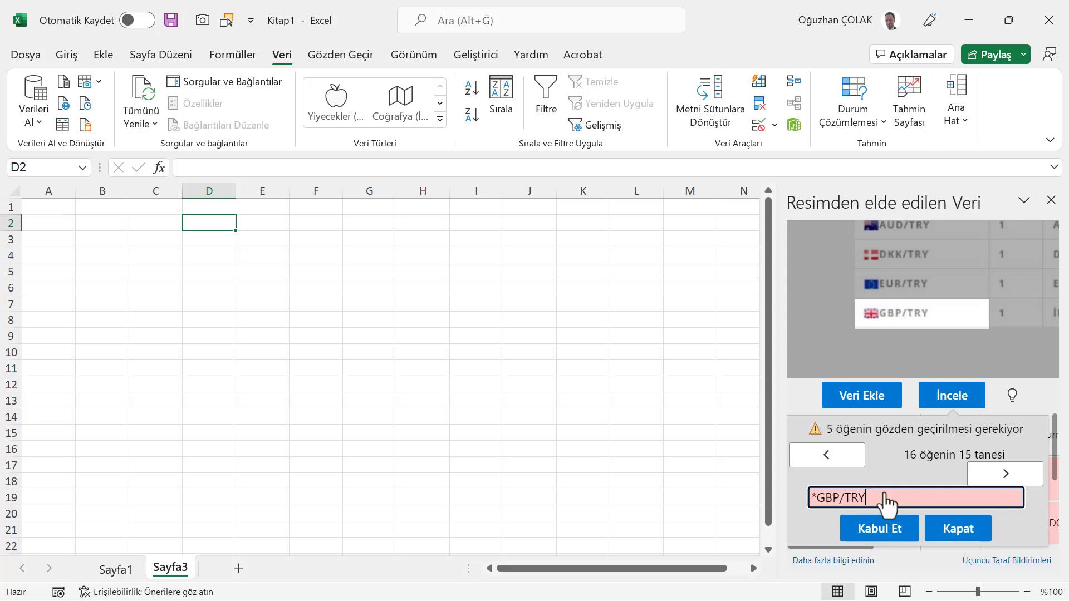
pyautogui.click(813, 497)
pyautogui.press('Delete')
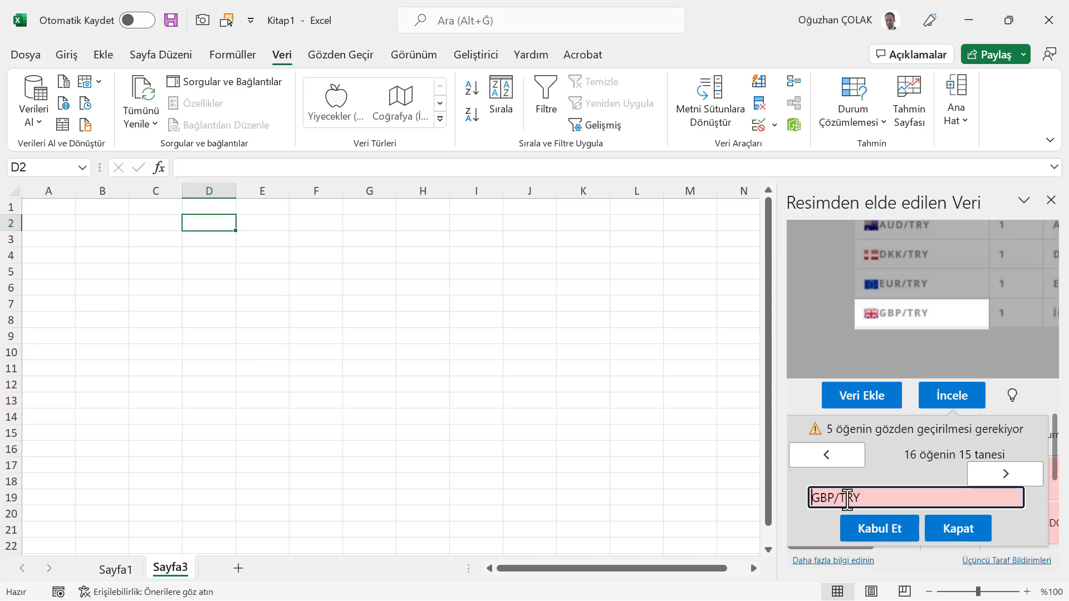
pyautogui.click(999, 479)
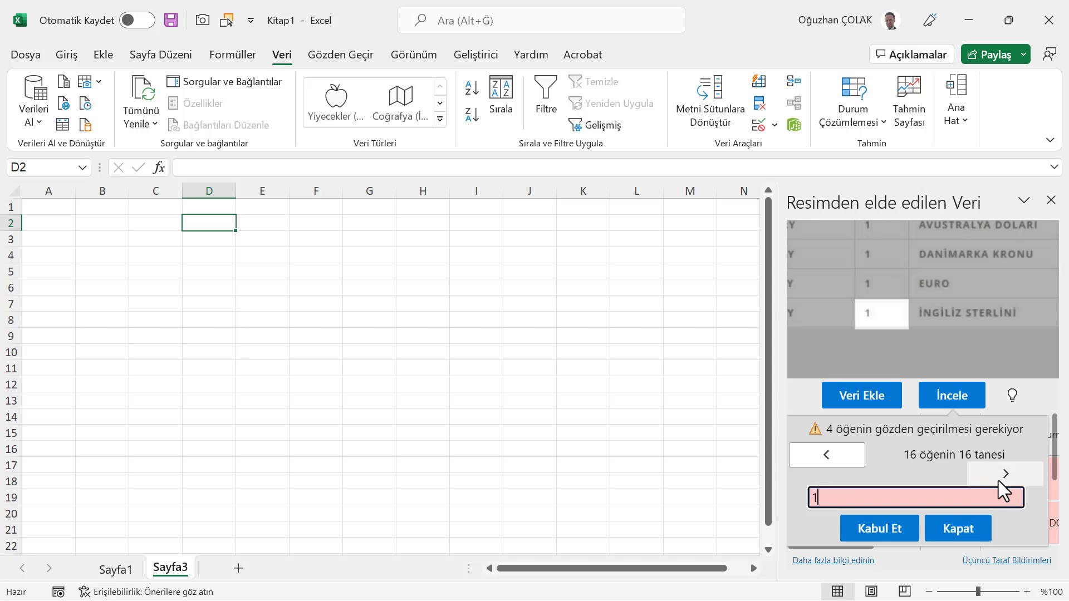
pyautogui.click(893, 535)
# Accept the remaining reviewed values and insert the rate table into D2:J7.
pyautogui.click(893, 536)
pyautogui.click(893, 535)
pyautogui.click(894, 536)
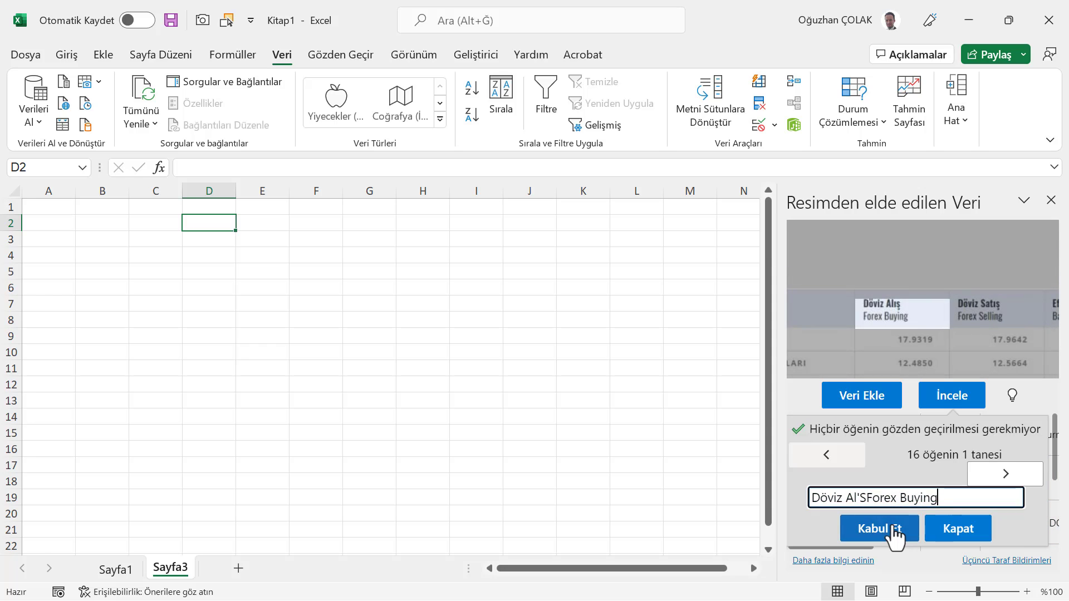
pyautogui.click(893, 535)
pyautogui.click(862, 389)
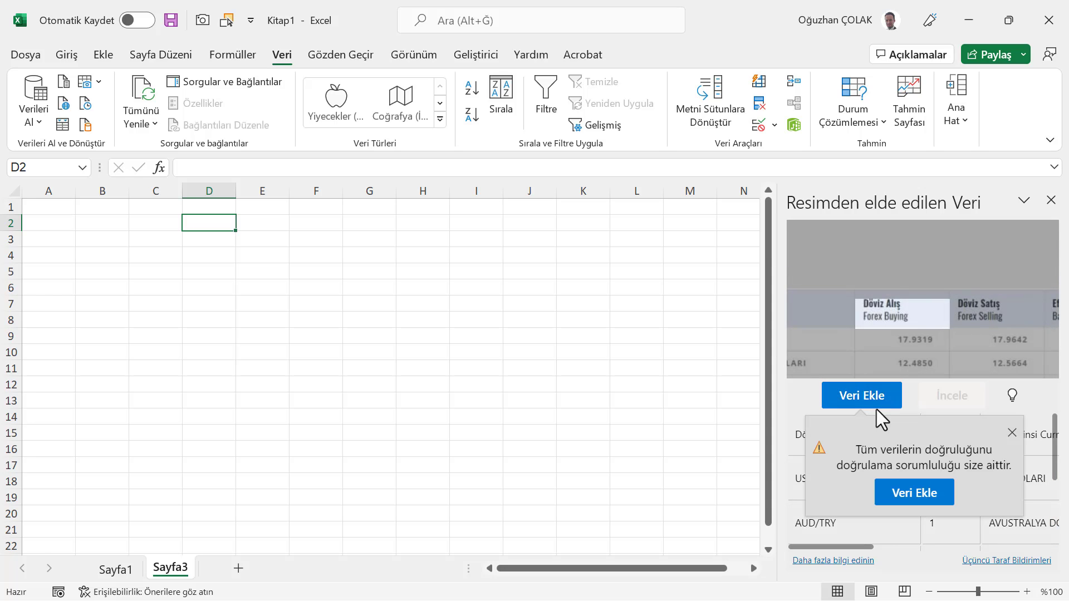
pyautogui.click(914, 494)
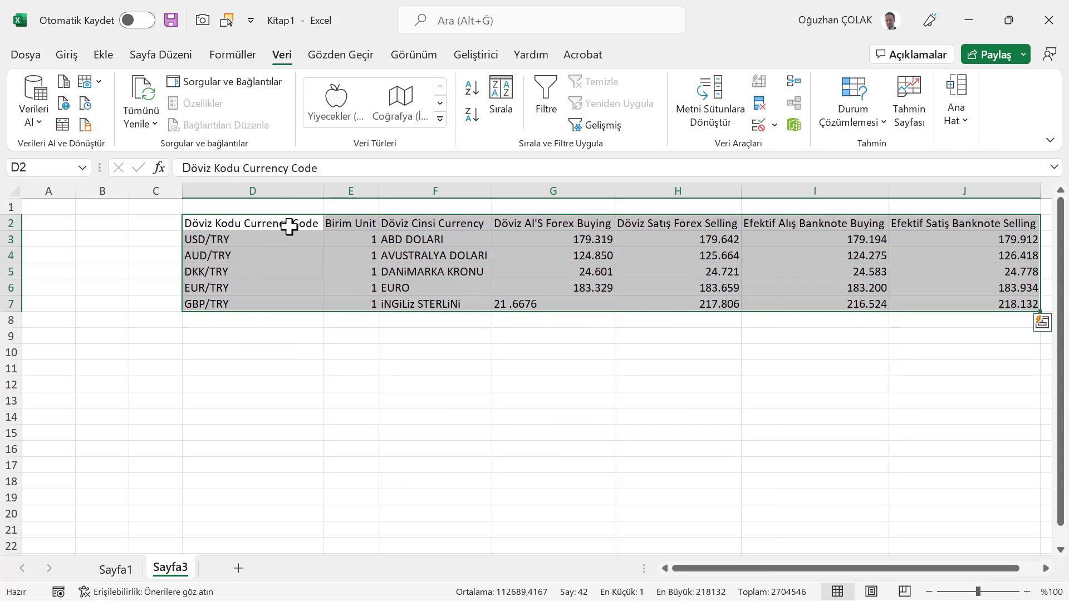
# Check each column in turn: currency codes, units, names, and forex and banknote buying/selling rates.
pyautogui.click(551, 373)
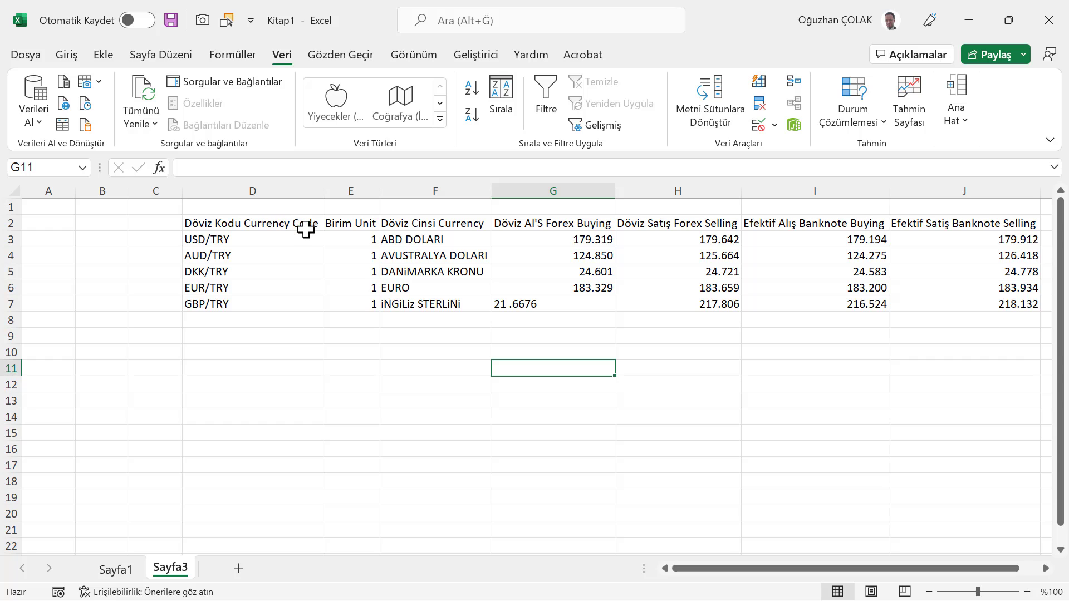
pyautogui.moveTo(252, 240); pyautogui.dragTo(255, 301)
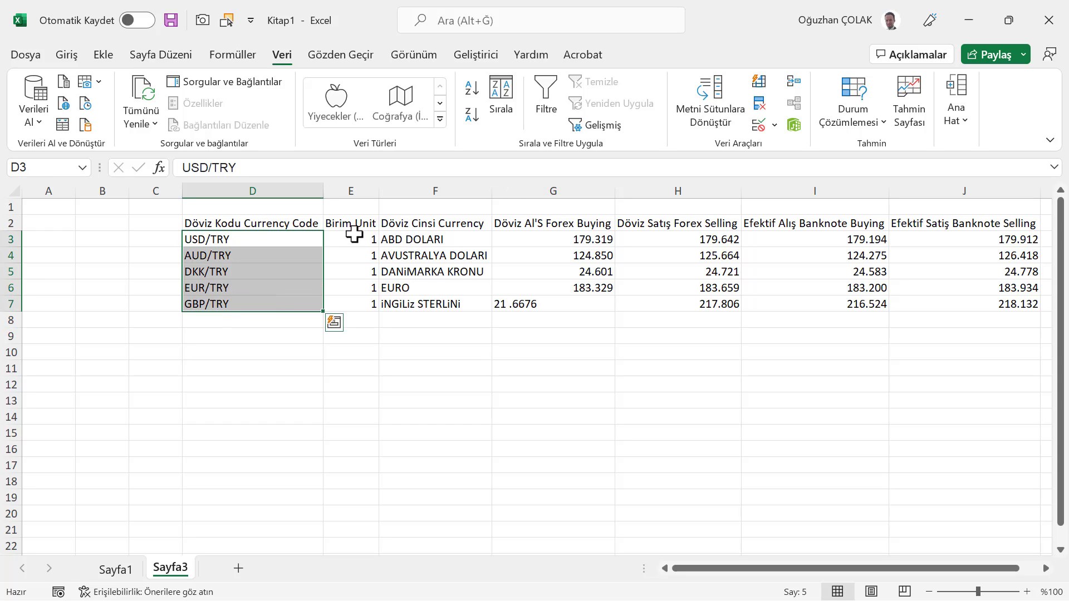
pyautogui.moveTo(363, 239); pyautogui.dragTo(365, 305)
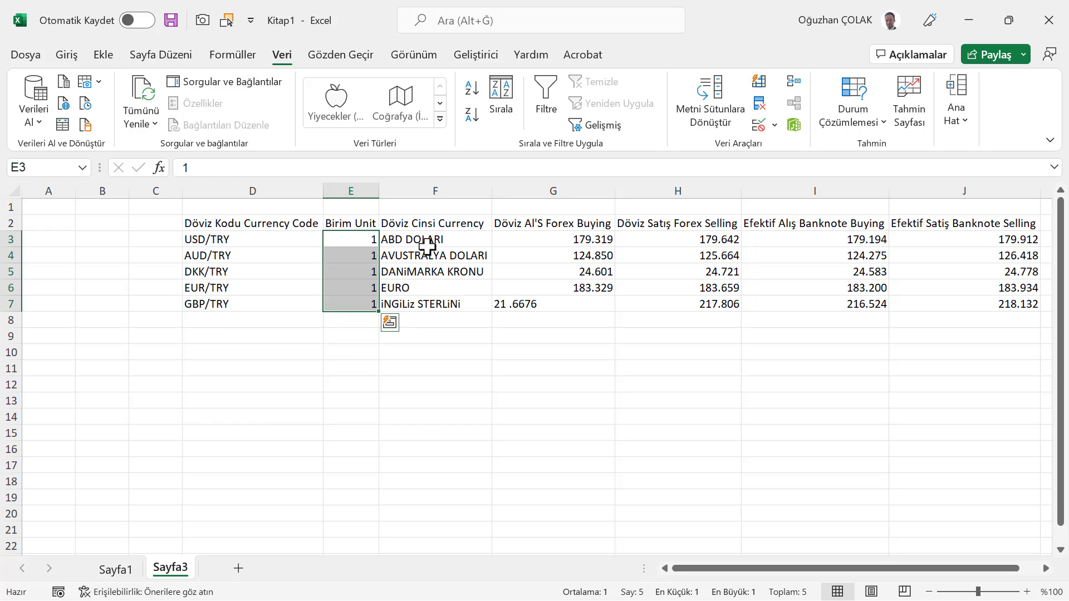
pyautogui.moveTo(425, 239); pyautogui.dragTo(424, 303)
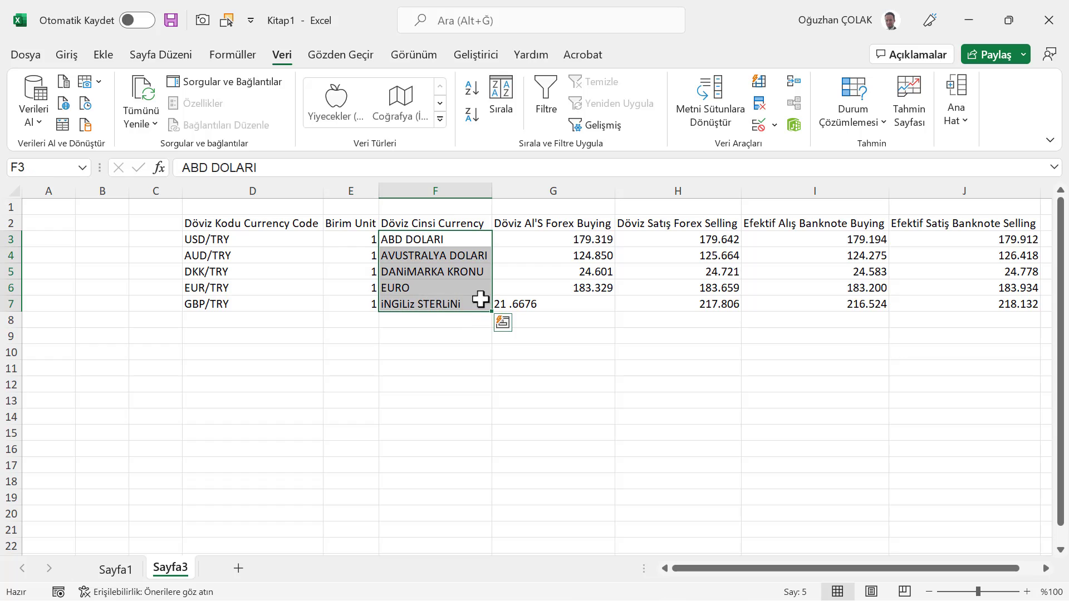
pyautogui.click(530, 239)
pyautogui.moveTo(532, 256); pyautogui.dragTo(531, 320)
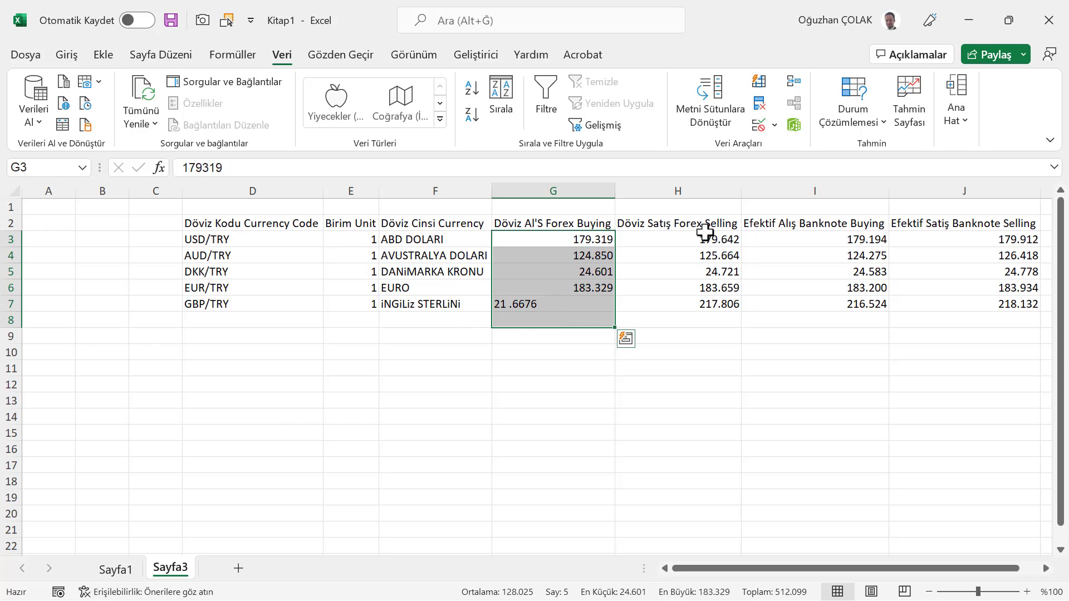
pyautogui.moveTo(704, 239); pyautogui.dragTo(705, 321)
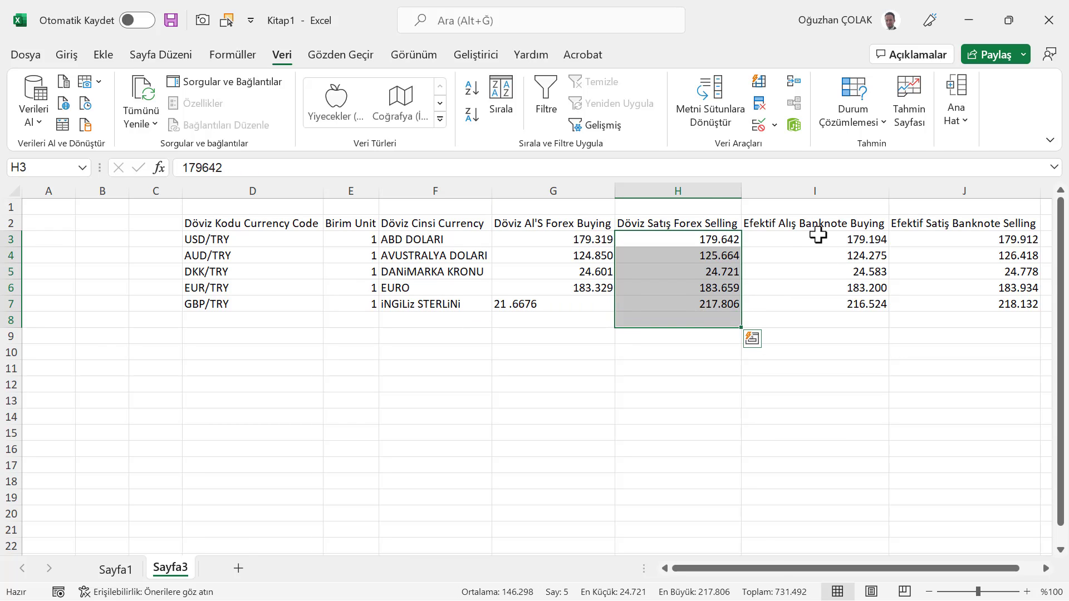
pyautogui.moveTo(817, 235)
pyautogui.mouseDown()
pyautogui.moveTo(817, 318)
pyautogui.moveTo(816, 305)
pyautogui.mouseUp()
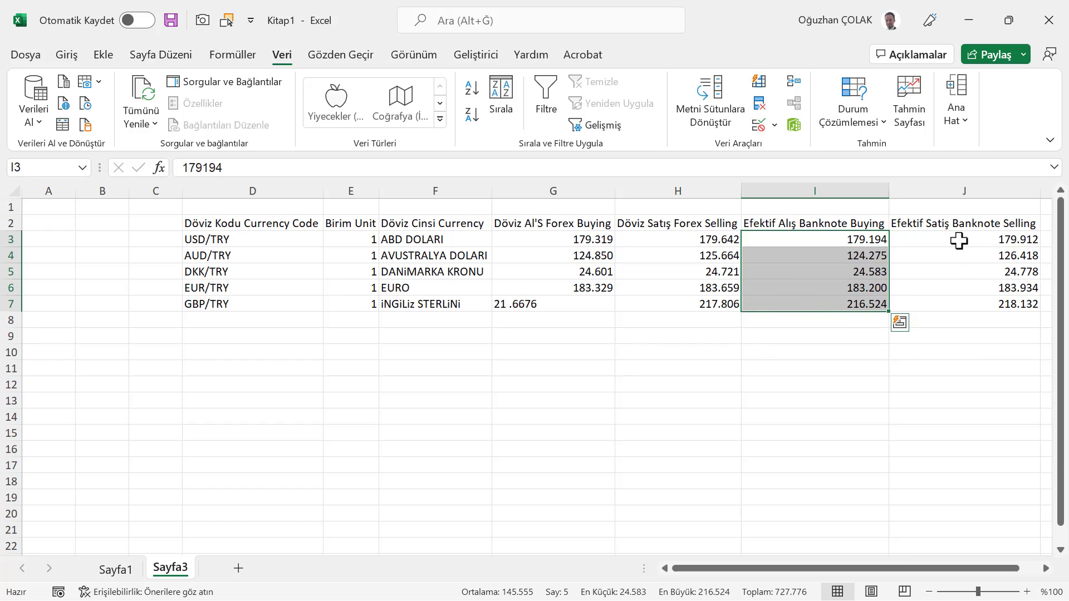
pyautogui.moveTo(956, 241)
pyautogui.mouseDown()
pyautogui.moveTo(957, 306)
pyautogui.moveTo(949, 303)
pyautogui.mouseUp()
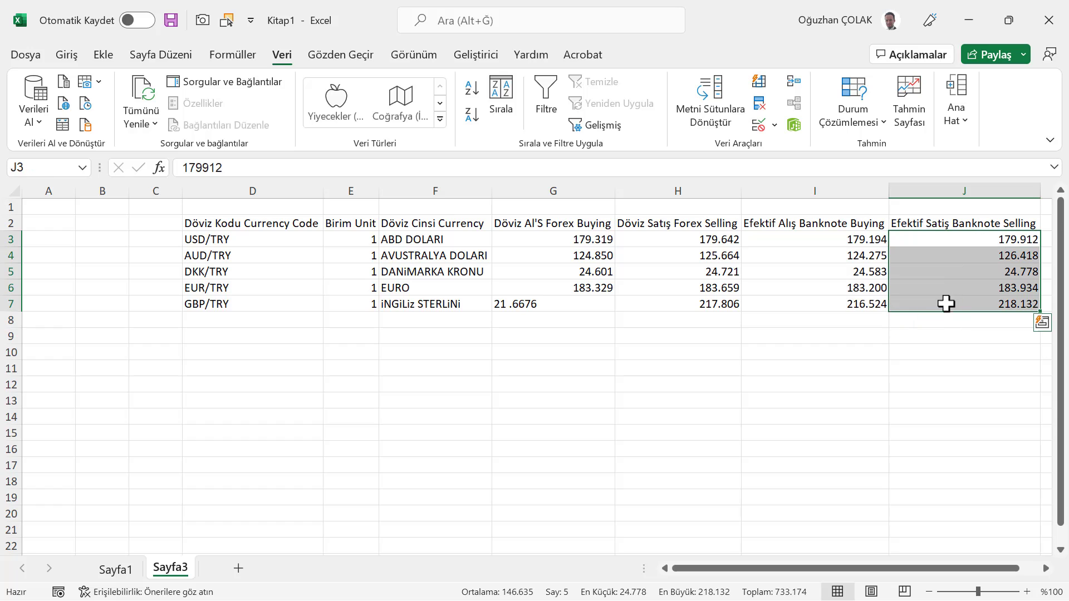